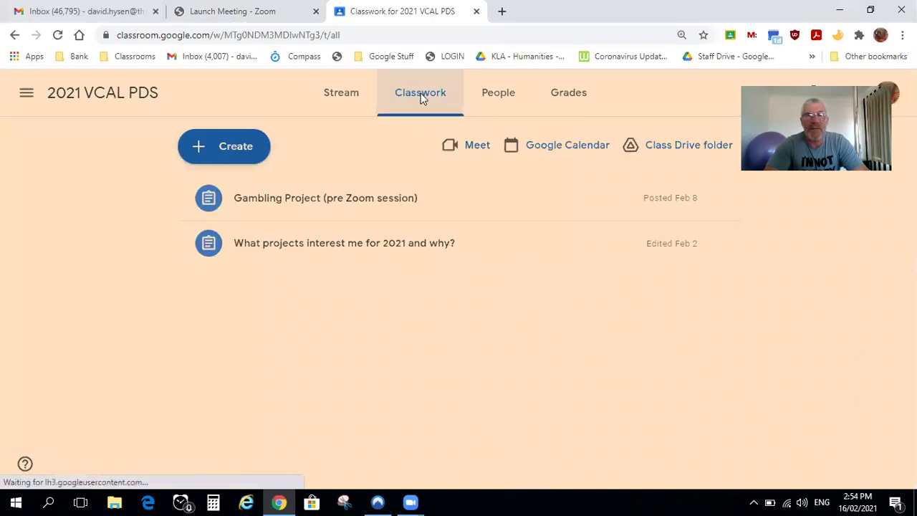
Expand the Gambling Project assignment on the 2021 VCAL PDS Classwork page
click(361, 205)
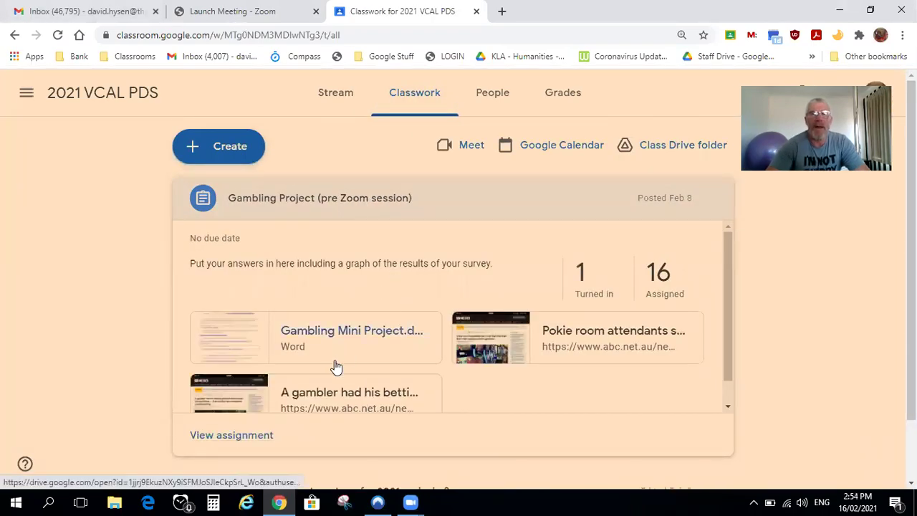
Preview the Gambling Mini Project.docx attachment, scroll to questions 8–15, and list its Open with apps
click(321, 330)
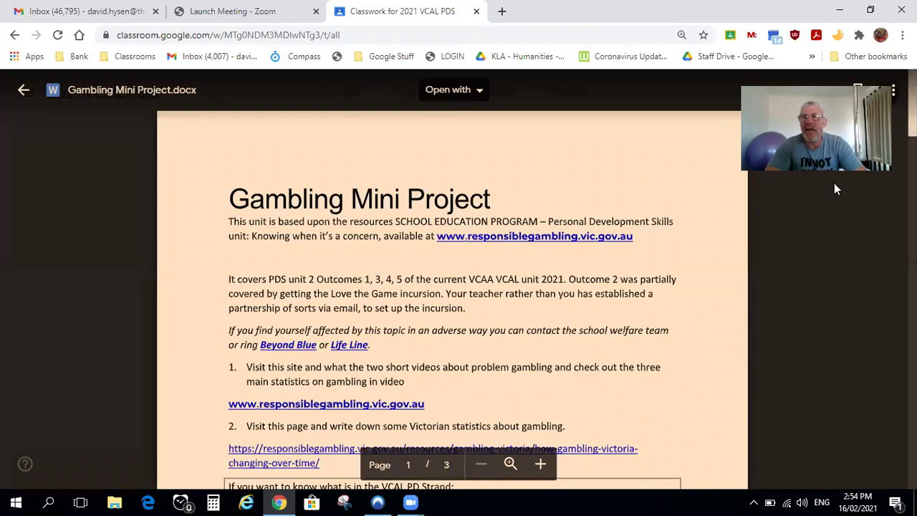
scroll(835, 186, down, 3)
scroll(452, 280, down, 15)
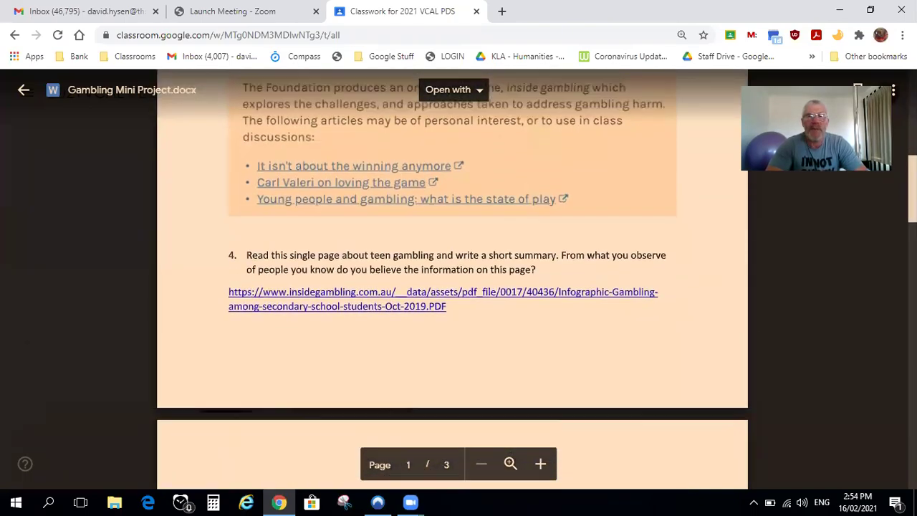
scroll(504, 224, down, 2)
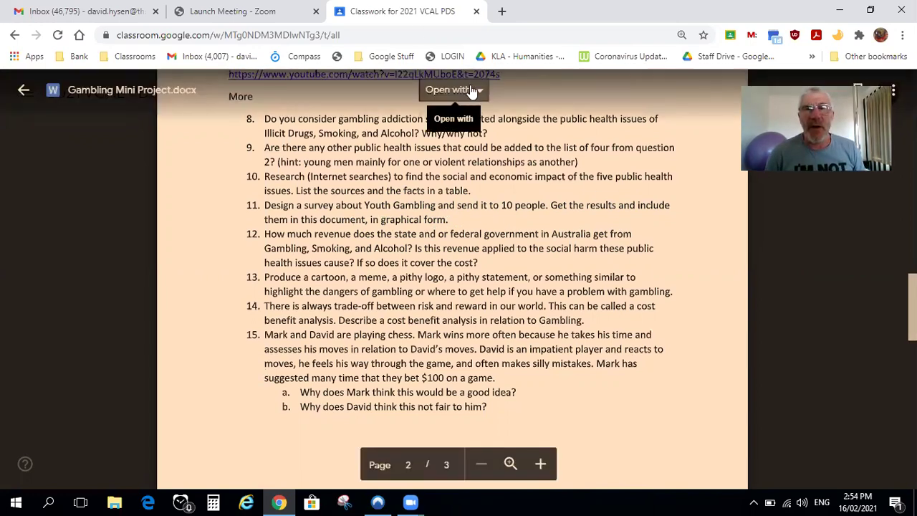
click(476, 91)
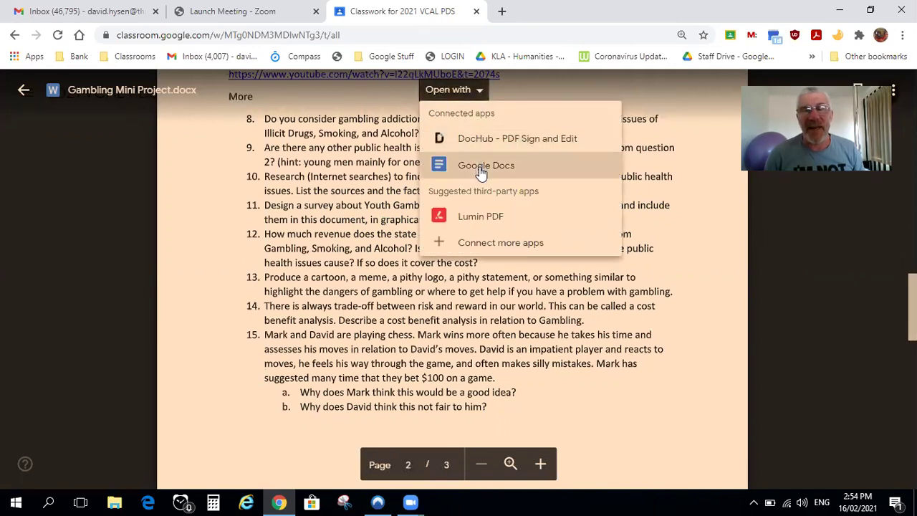
Open the attachment in Google Docs and add an unnumbered blank line after question 11
click(481, 167)
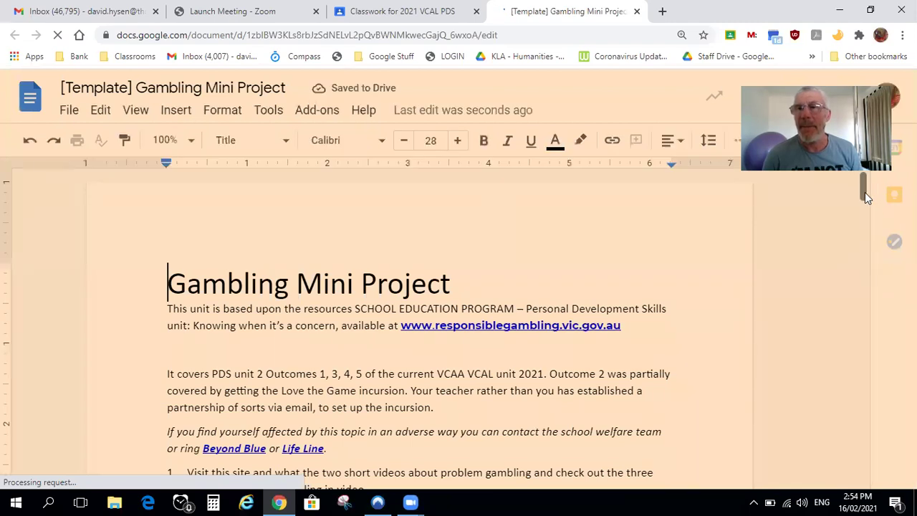
drag(865, 192, 870, 351)
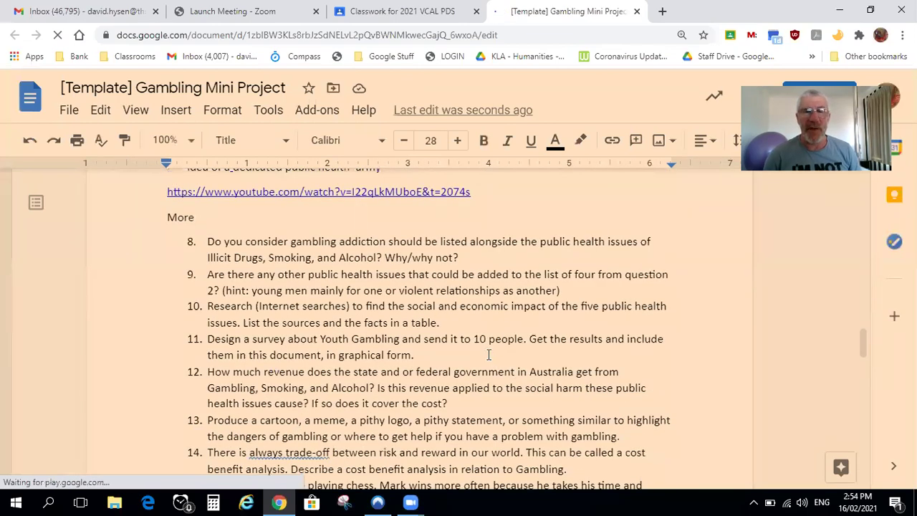
click(487, 355)
key(Return)
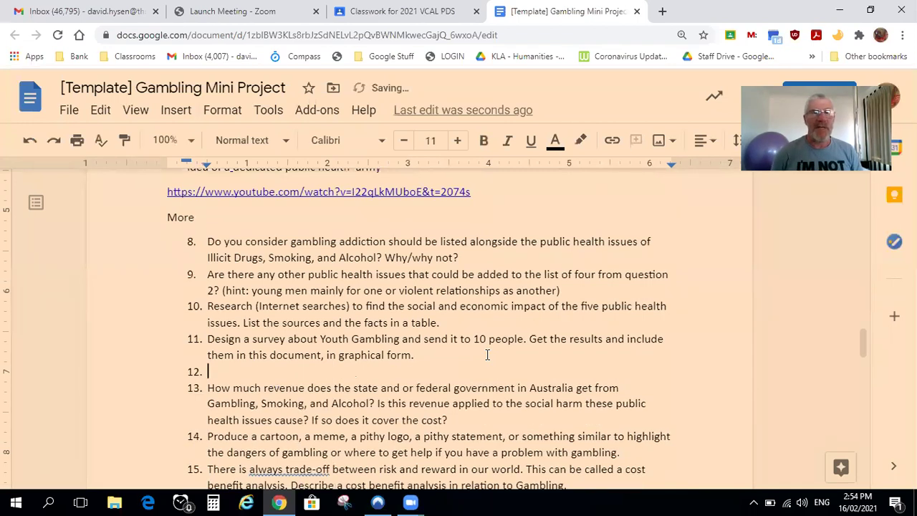
key(Return)
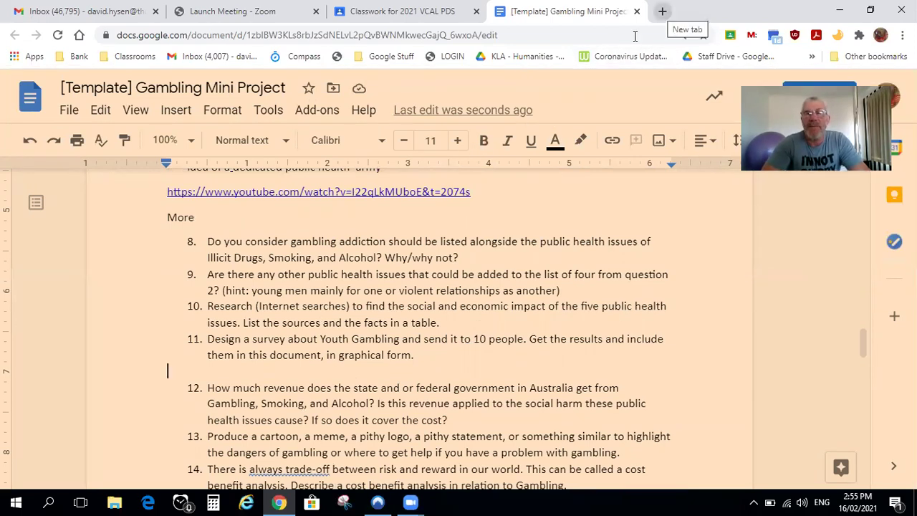
Launch Google Drive in a new tab and navigate to CURRICULUM > VCAL 2021
click(662, 11)
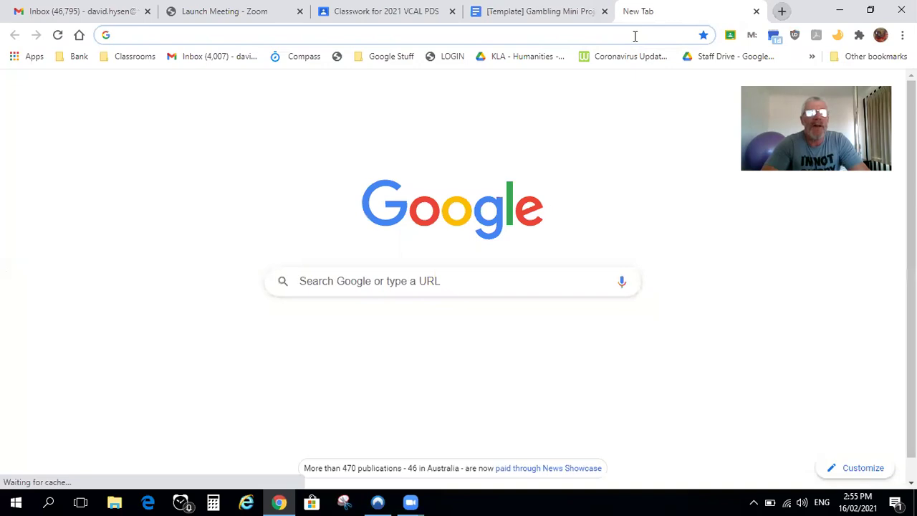
click(32, 55)
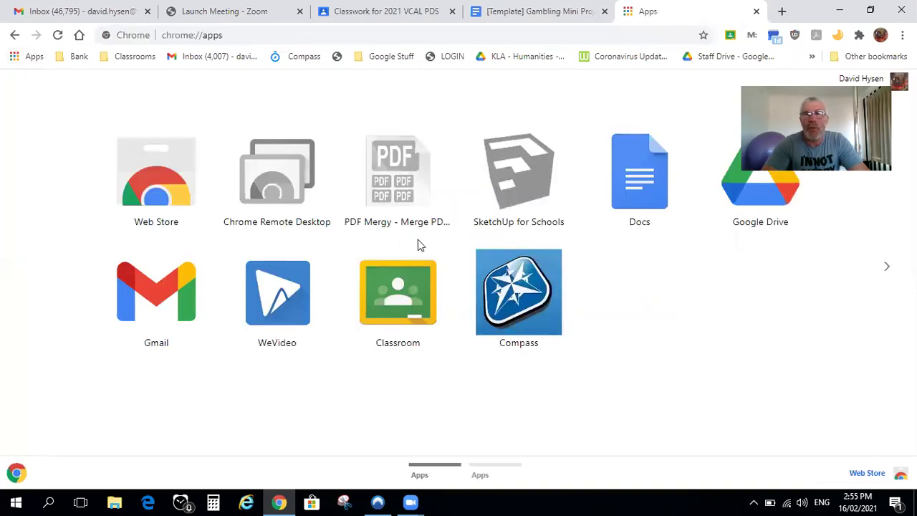
click(734, 195)
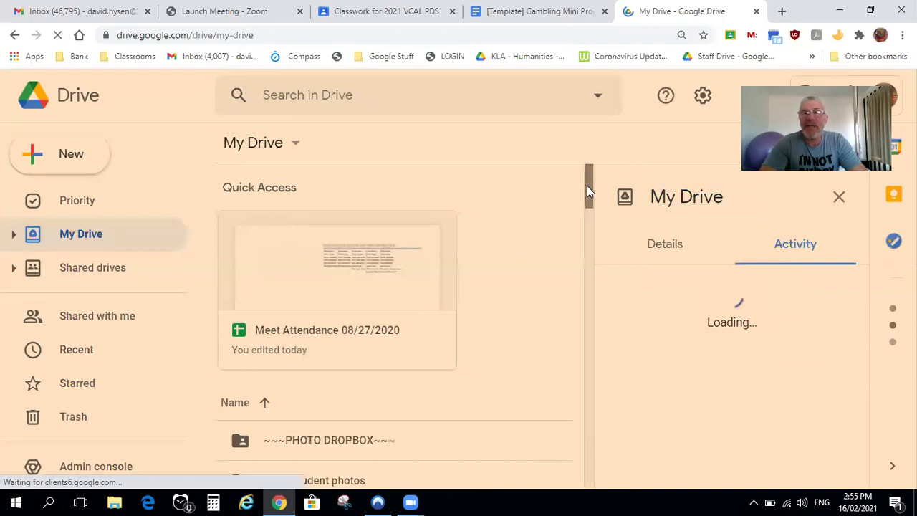
drag(584, 201, 596, 328)
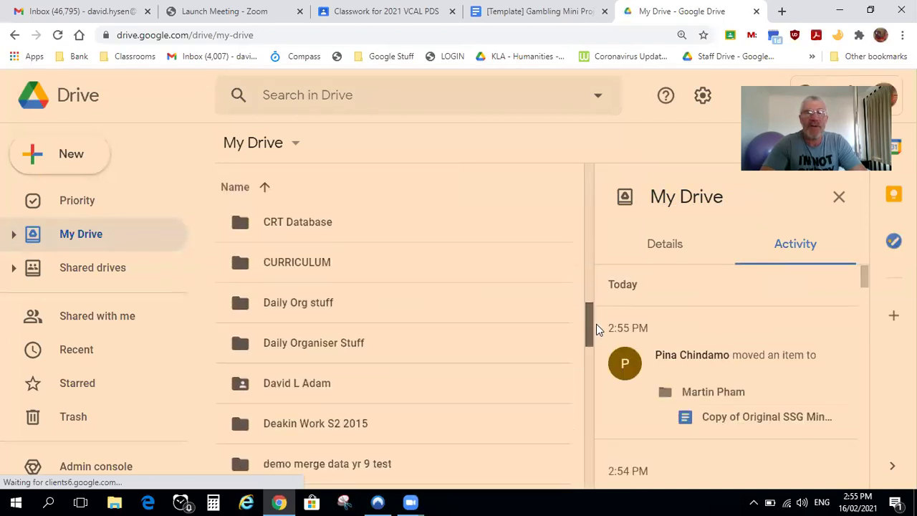
double_click(326, 265)
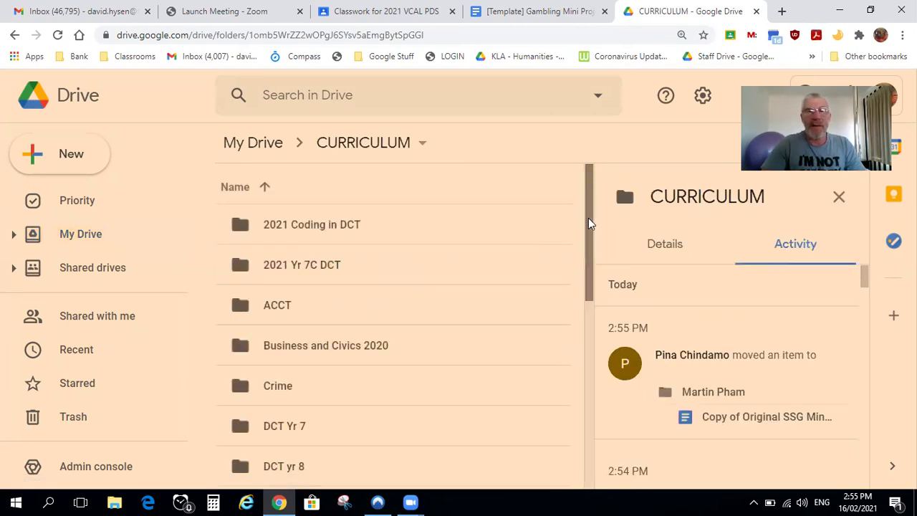
drag(590, 219, 575, 267)
scroll(549, 322, down, 3)
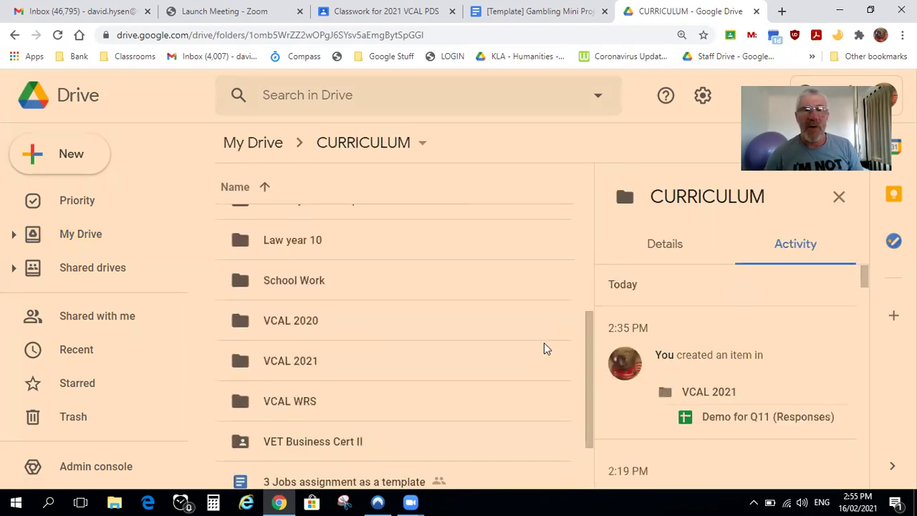
double_click(311, 361)
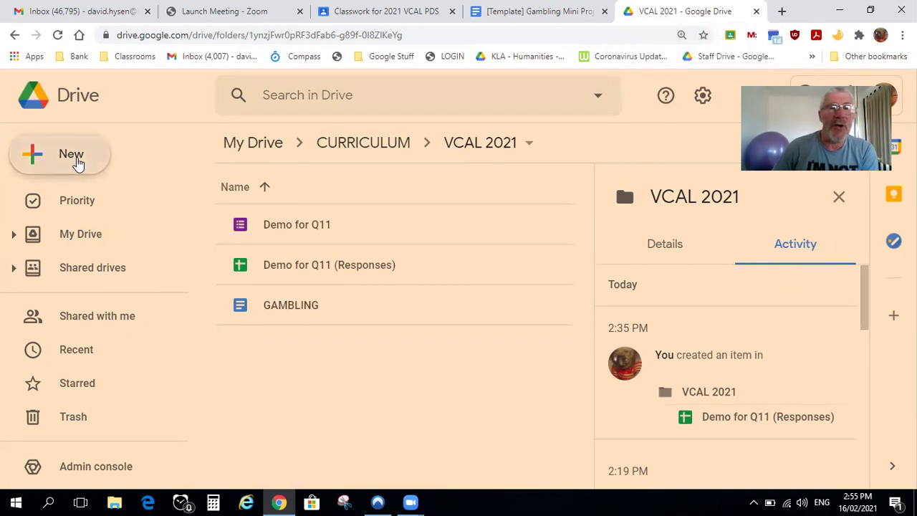
Create a new Google Form titled 'How to do Q11 on Gambling Project' and name the file to match
click(79, 163)
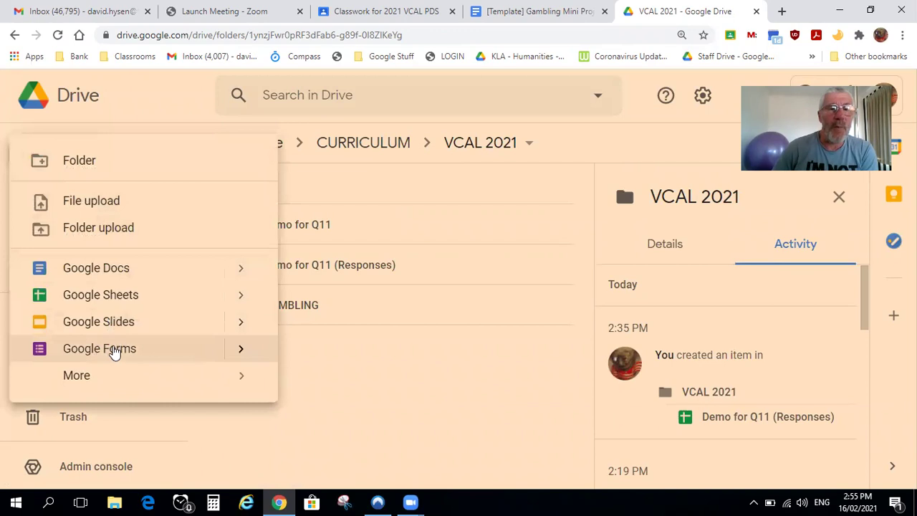
click(115, 351)
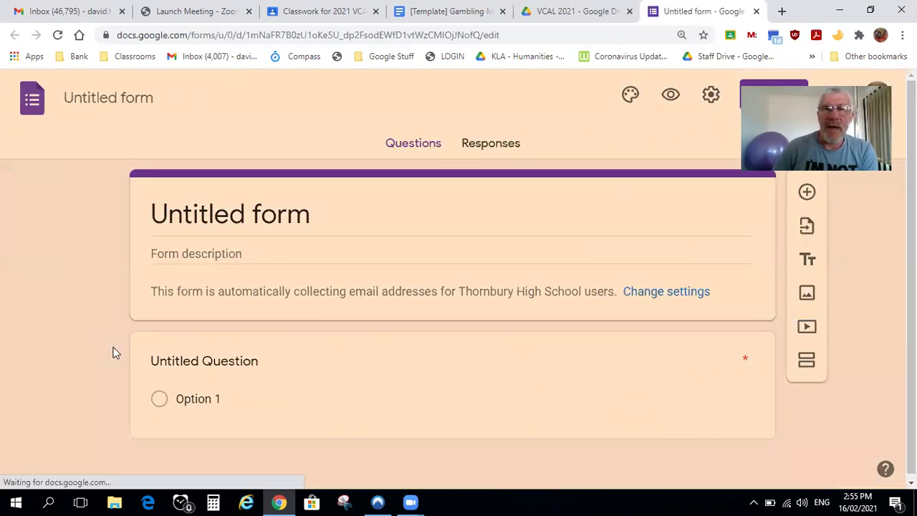
click(270, 221)
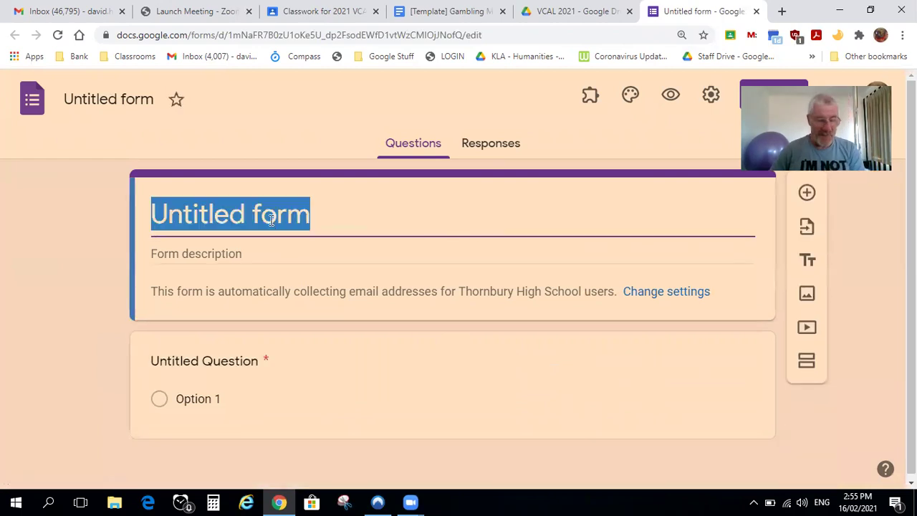
text(How to do)
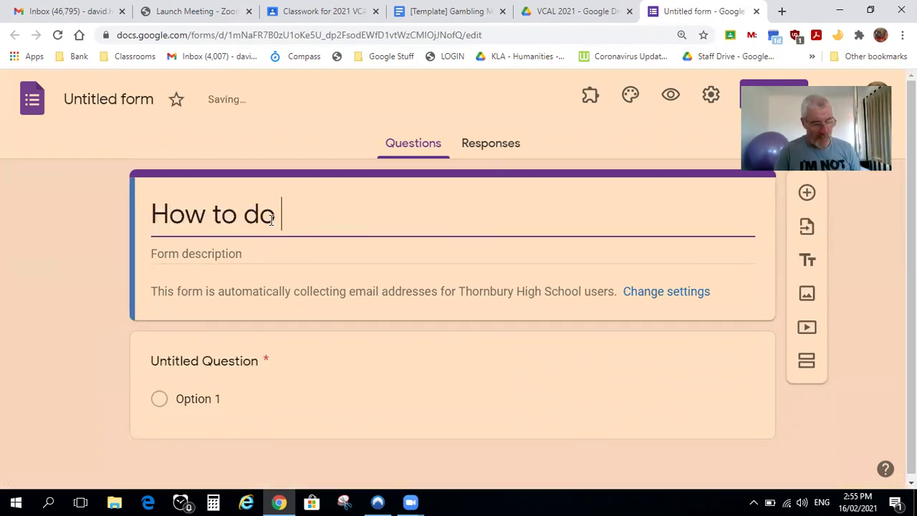
text( Q11 on)
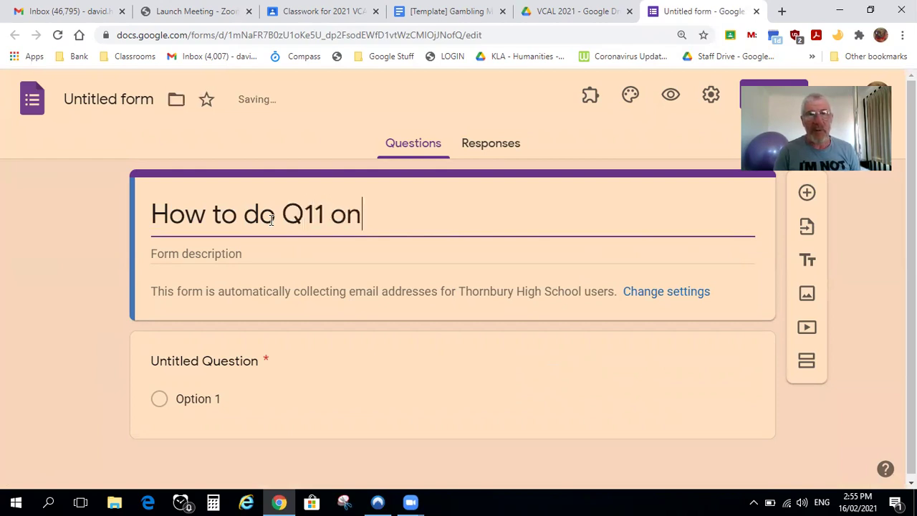
text( Gambling )
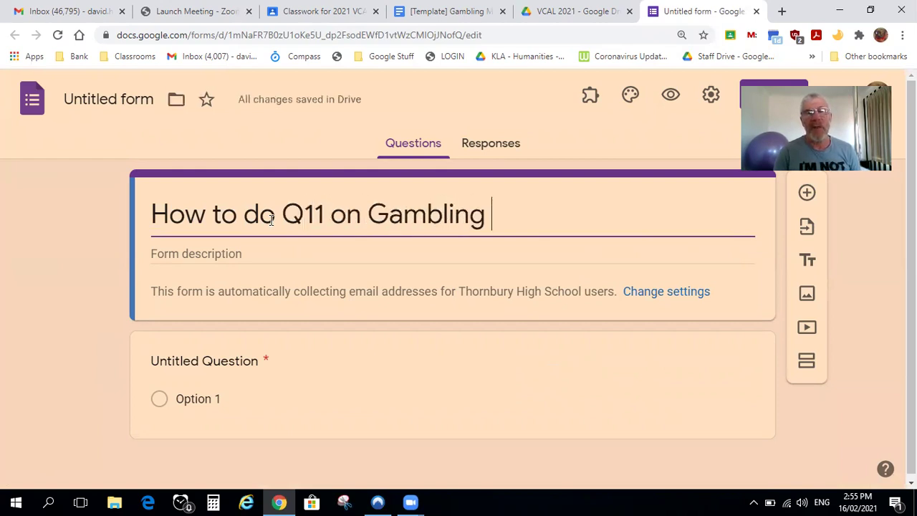
text(Project)
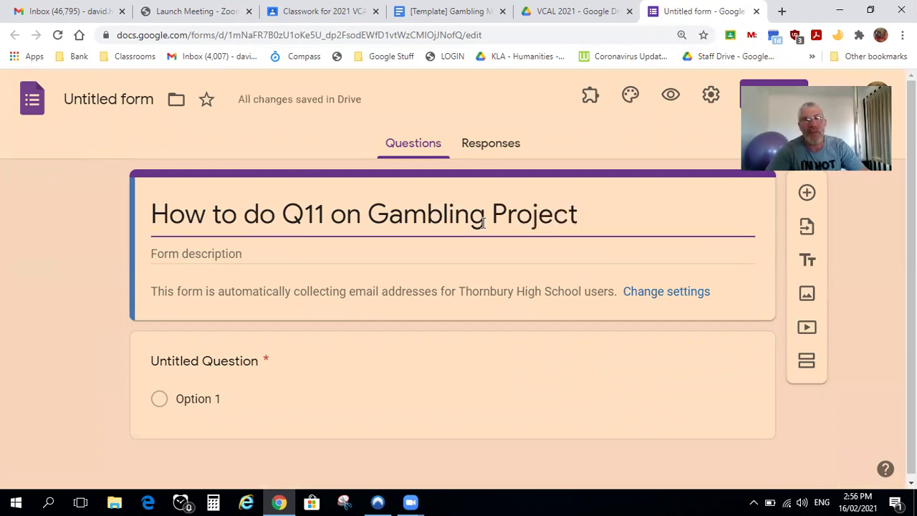
click(120, 106)
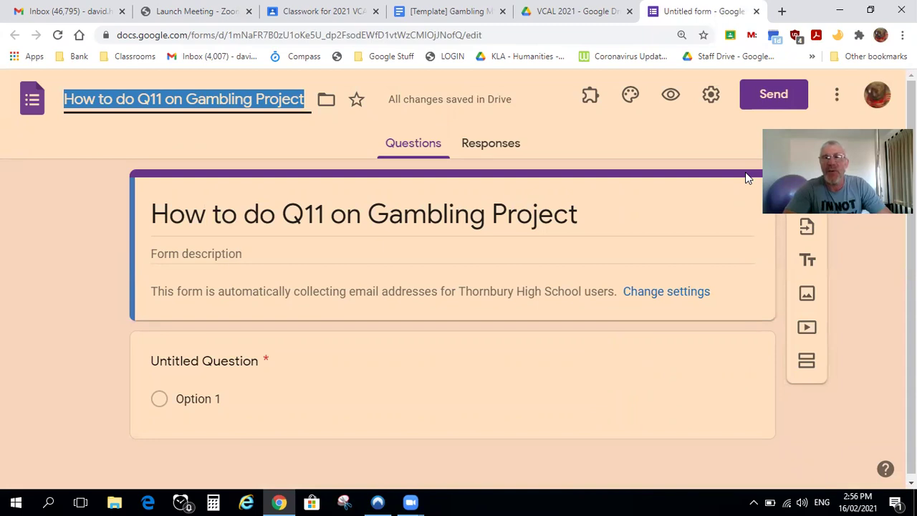
click(709, 98)
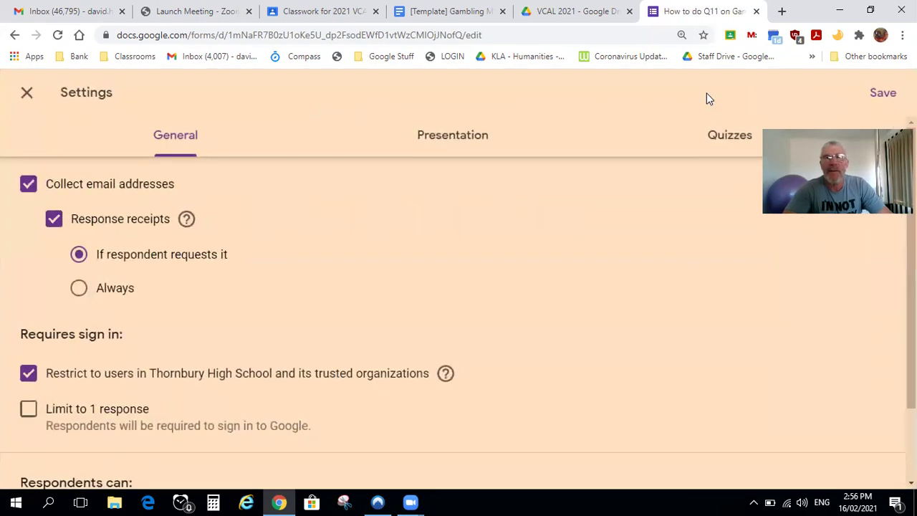
Leave 'Make this a quiz' off in the Quizzes settings and save them
click(721, 142)
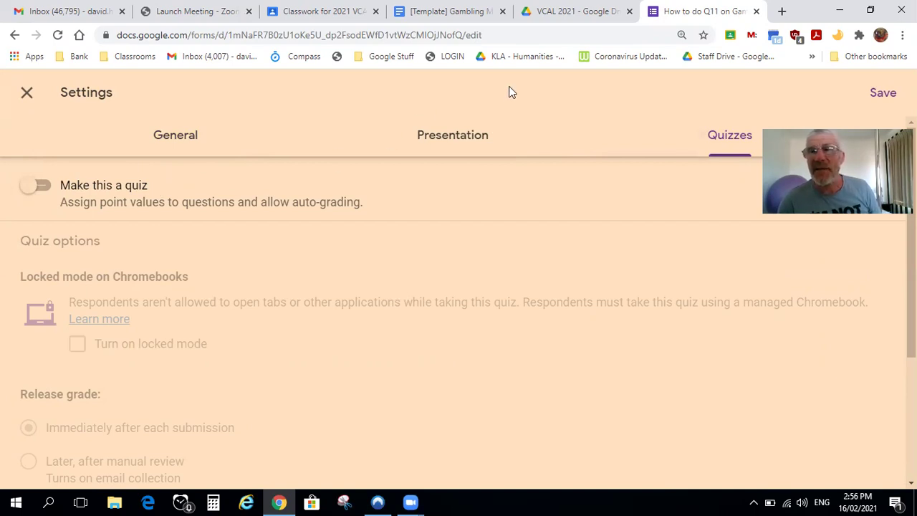
click(879, 99)
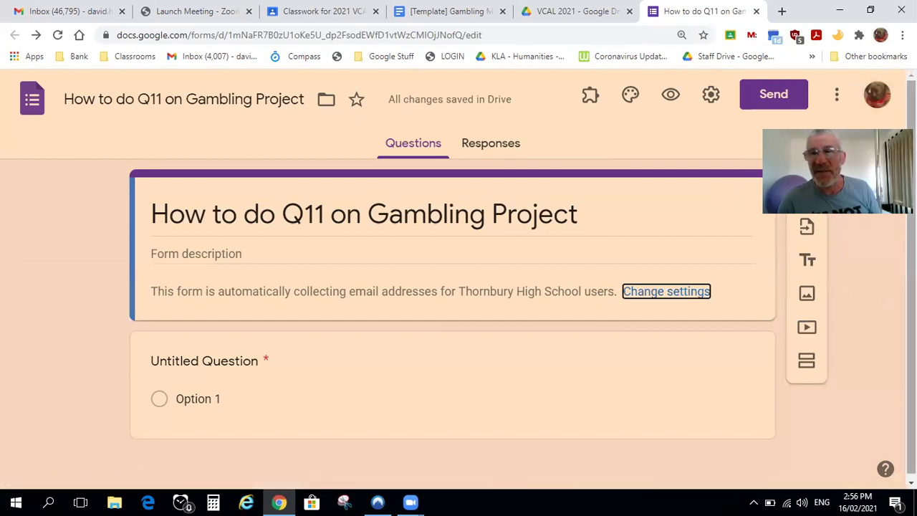
scroll(298, 338, down, 1)
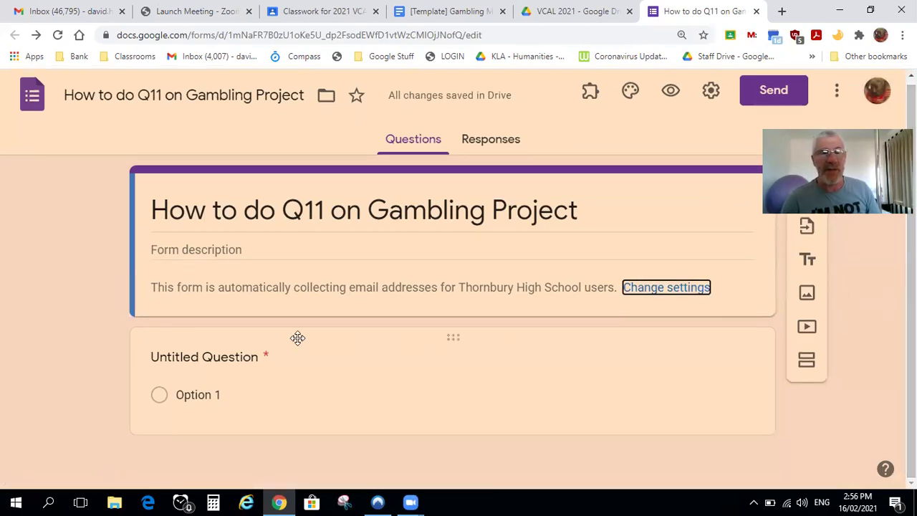
Select the first question, check the Gambling Mini Project document, then return to the Q11 form
click(240, 358)
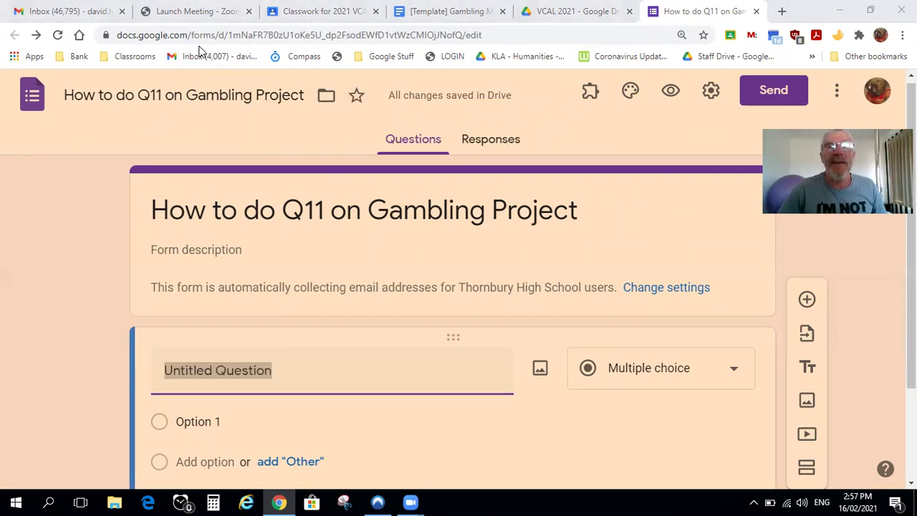
click(416, 15)
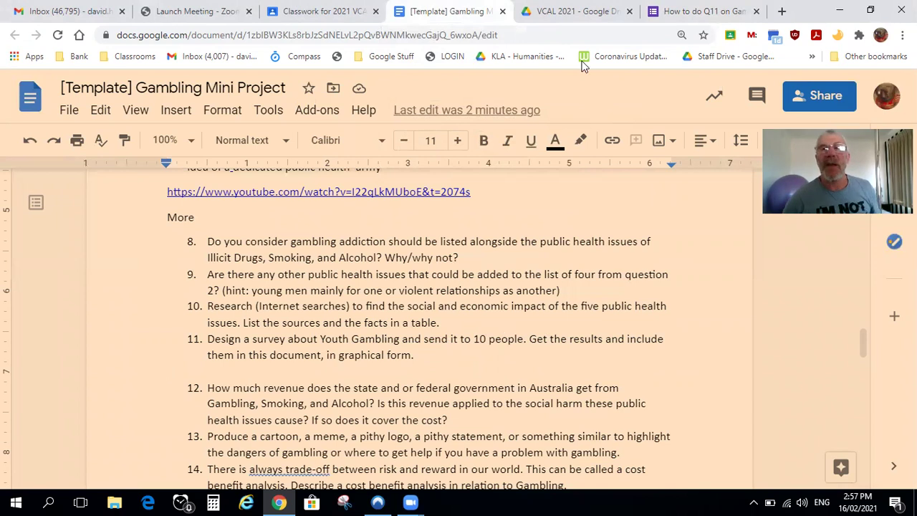
click(677, 17)
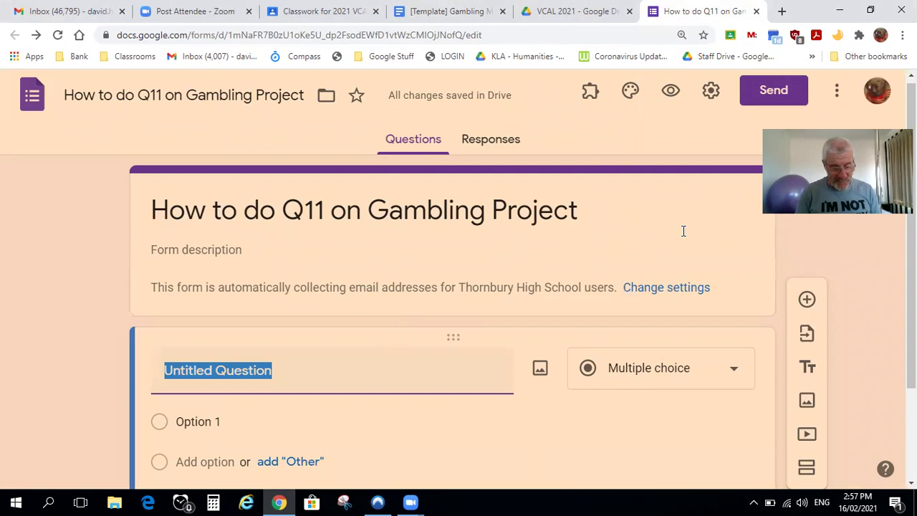
Write question 'Do you think gambling is a public health issue?' with choices TRUE and FALSE
text(Do you think gambling is a )
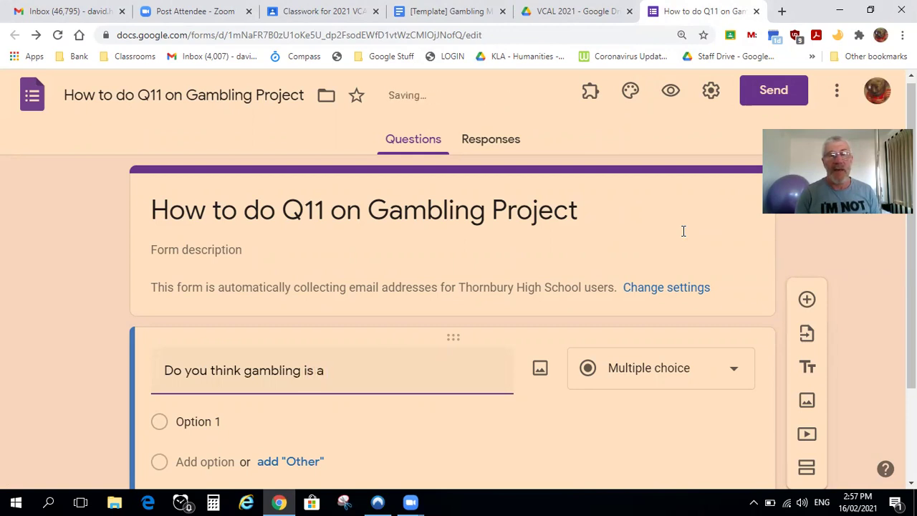
text(public he)
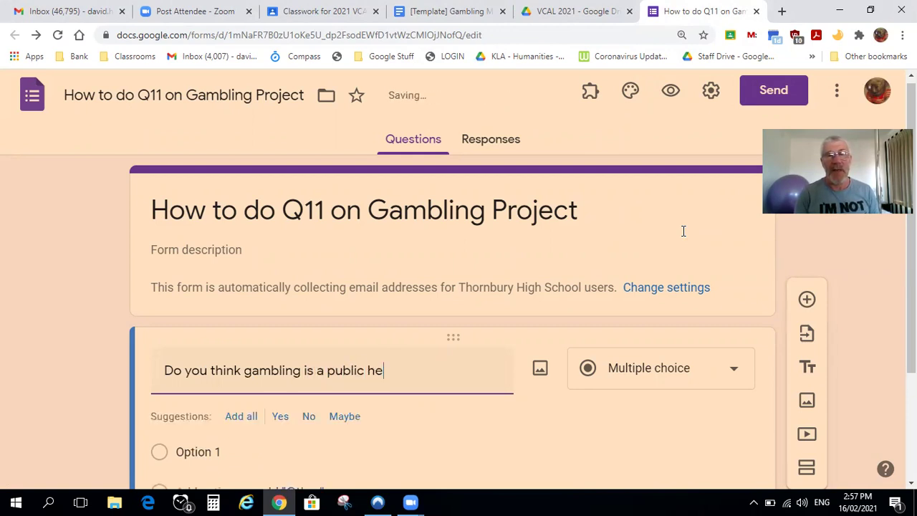
text(alth issue?)
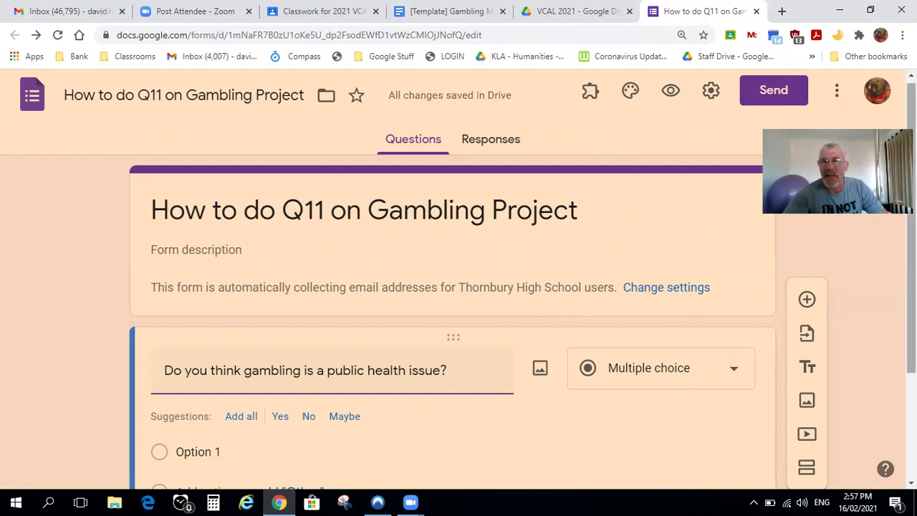
scroll(459, 279, down, 1)
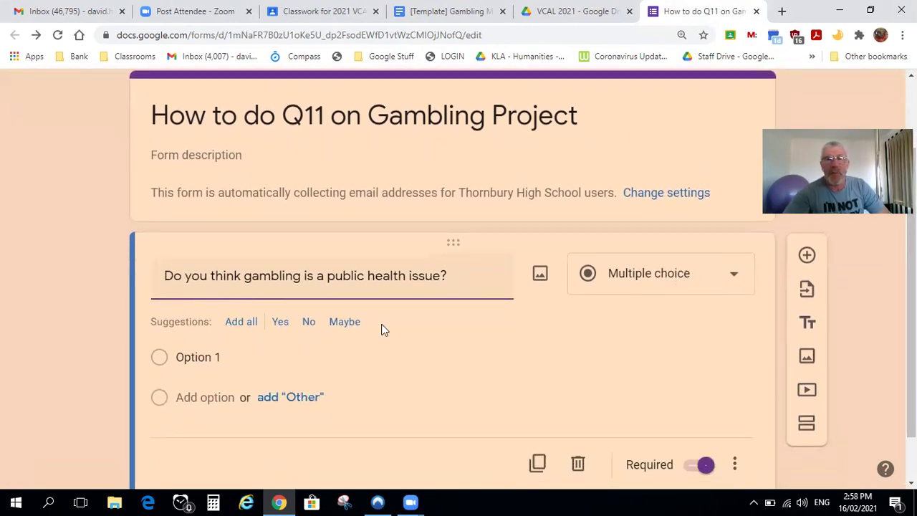
click(208, 357)
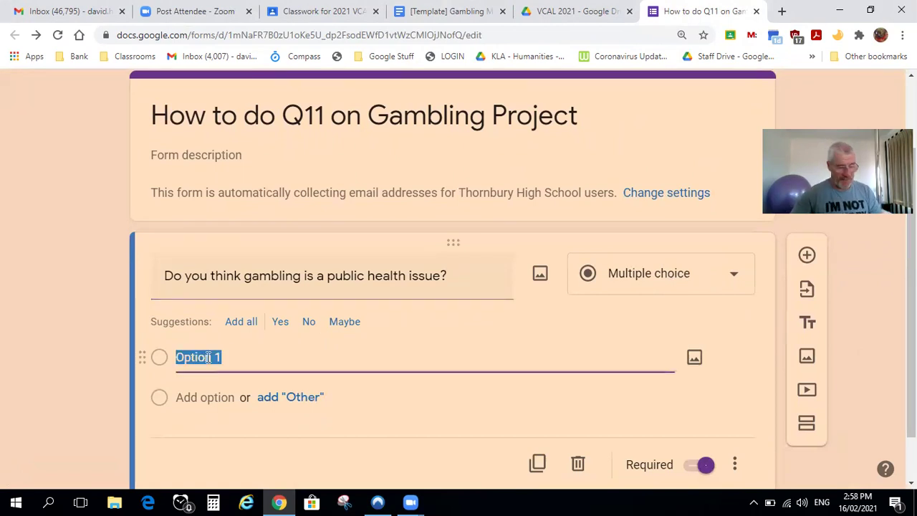
text(TURE)
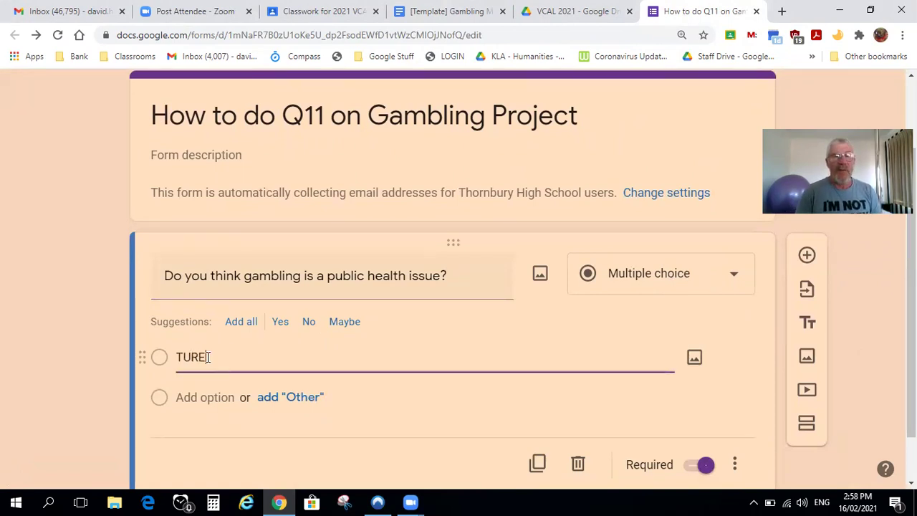
key(BackSpace)
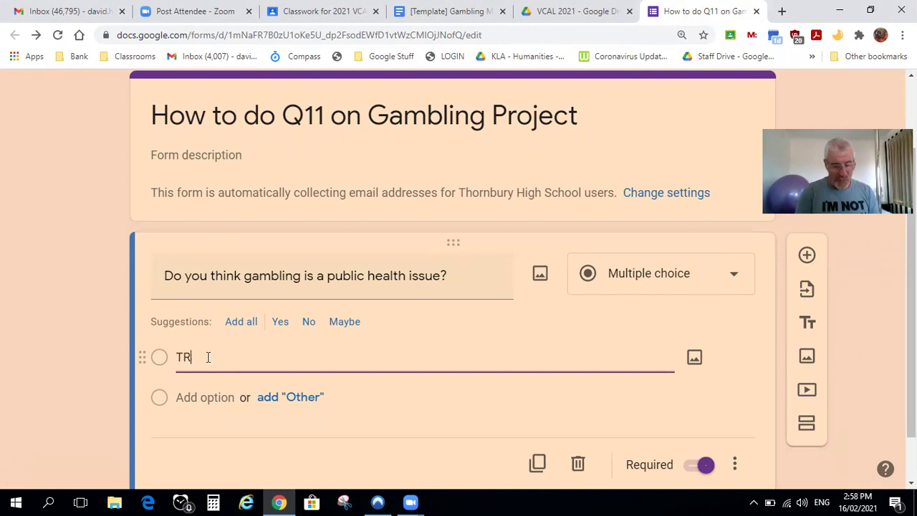
key(Tab)
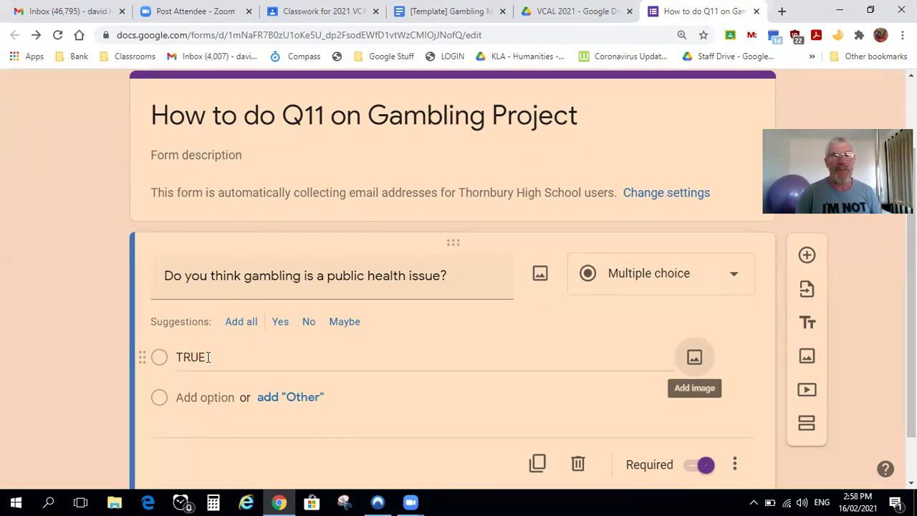
click(217, 399)
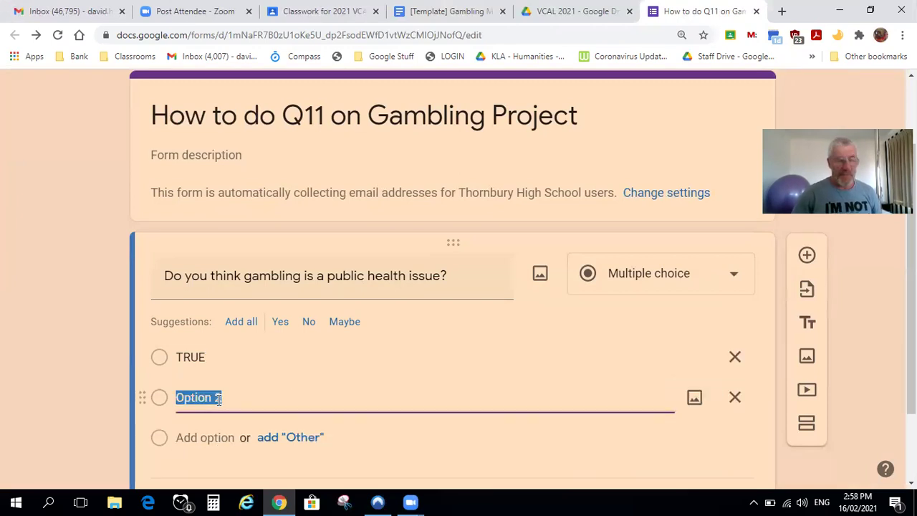
text(FALSE)
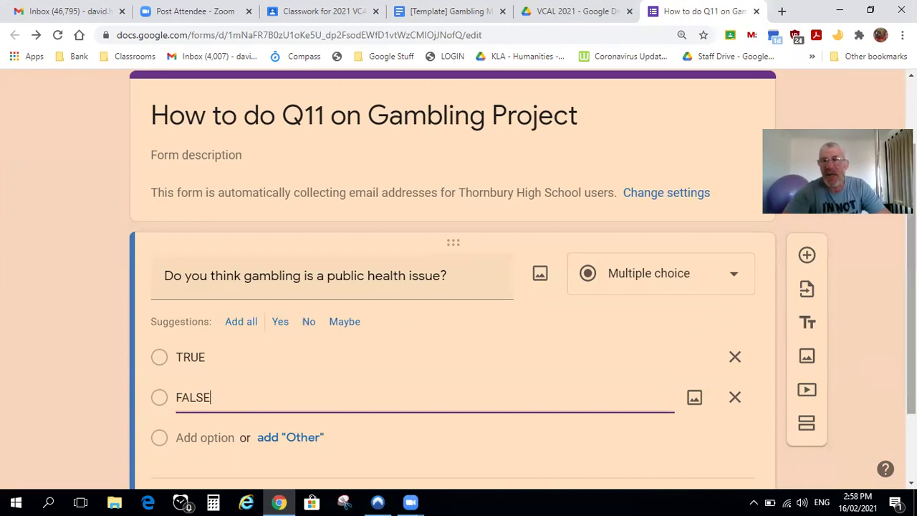
scroll(912, 322, down, 2)
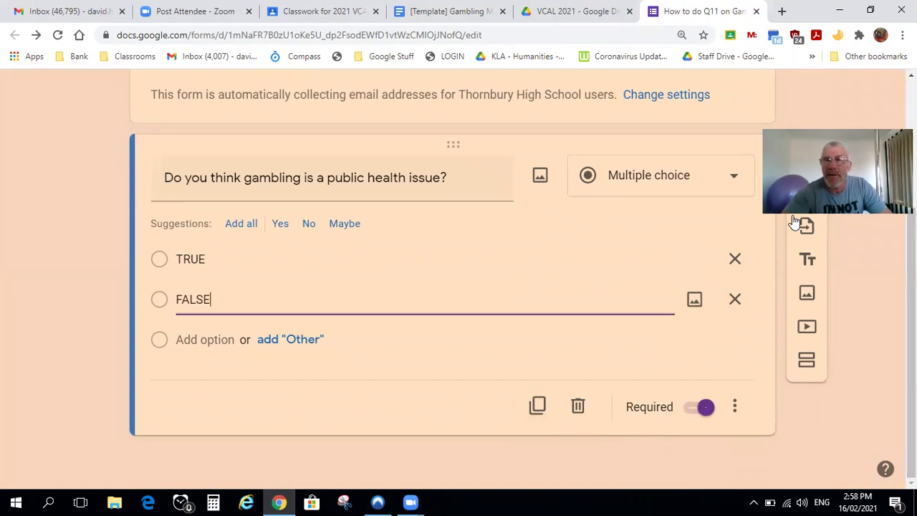
Add question 'Do you think gambling is a Youth Problem?' with answers YES and NO, then a blank question
click(807, 193)
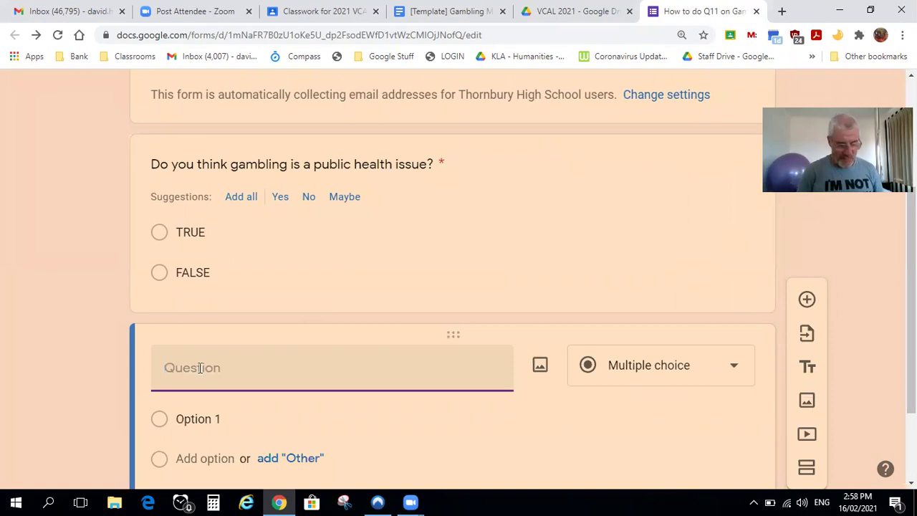
text(DO YOU THIN)
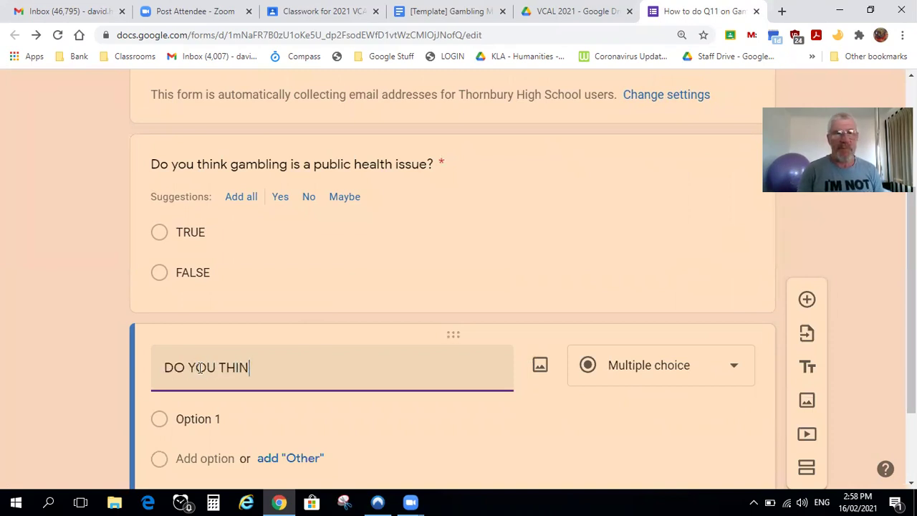
key(BackSpace)
key(BackSpace)
key(BackSpace)
key(BackSpace)
key(BackSpace)
key(BackSpace)
key(BackSpace)
key(BackSpace)
key(BackSpace)
key(BackSpace)
key(BackSpace)
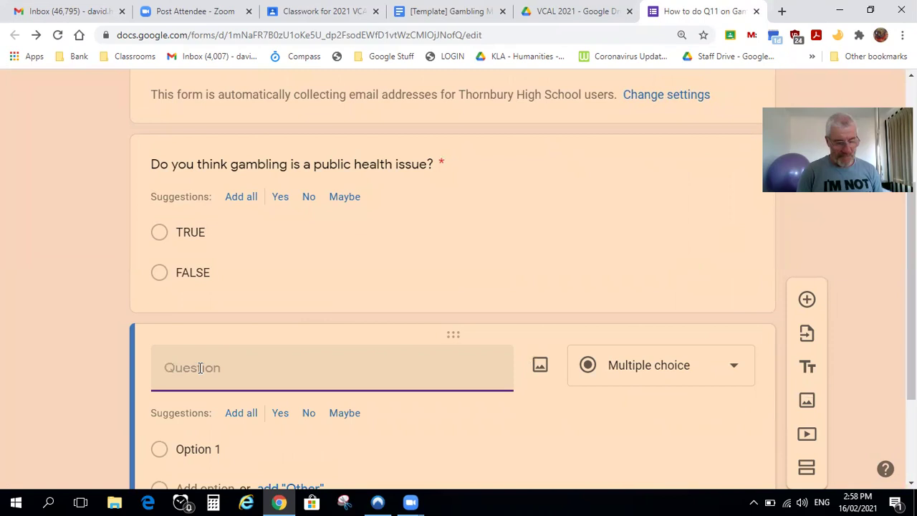
text(Do you th)
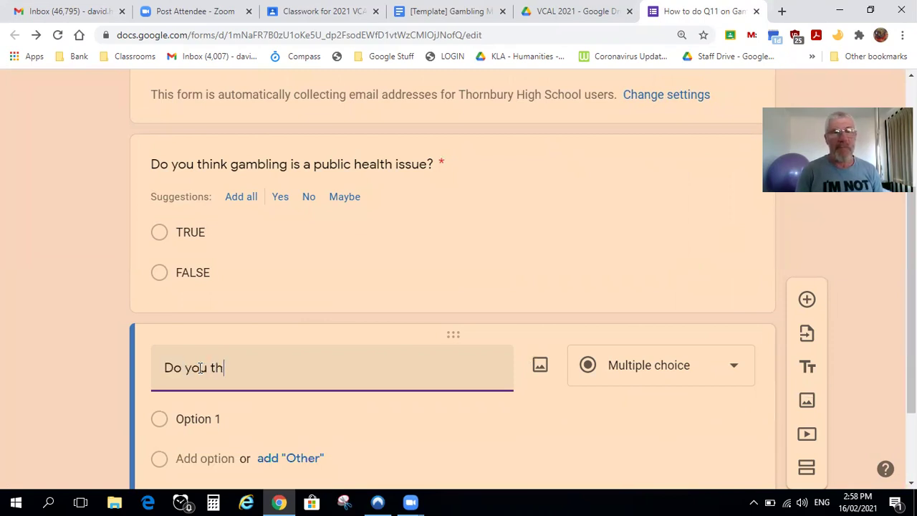
text(ink gambl)
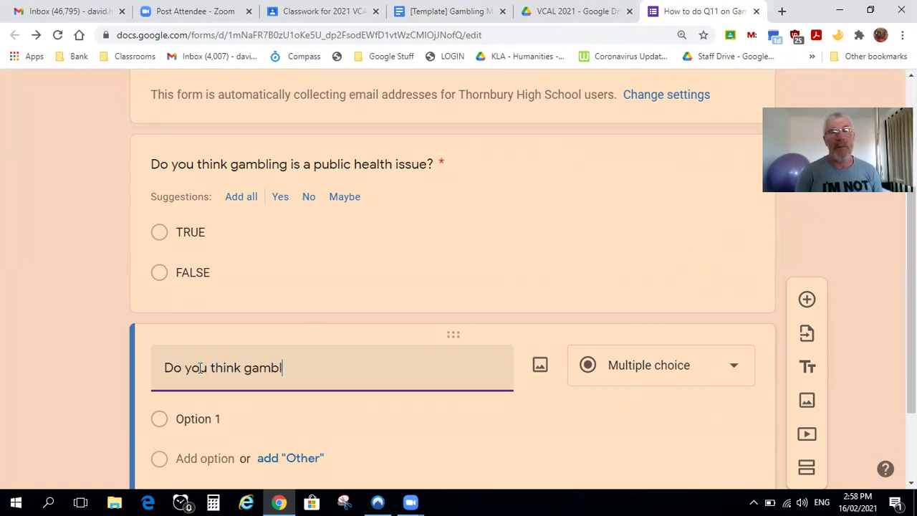
text(ing is )
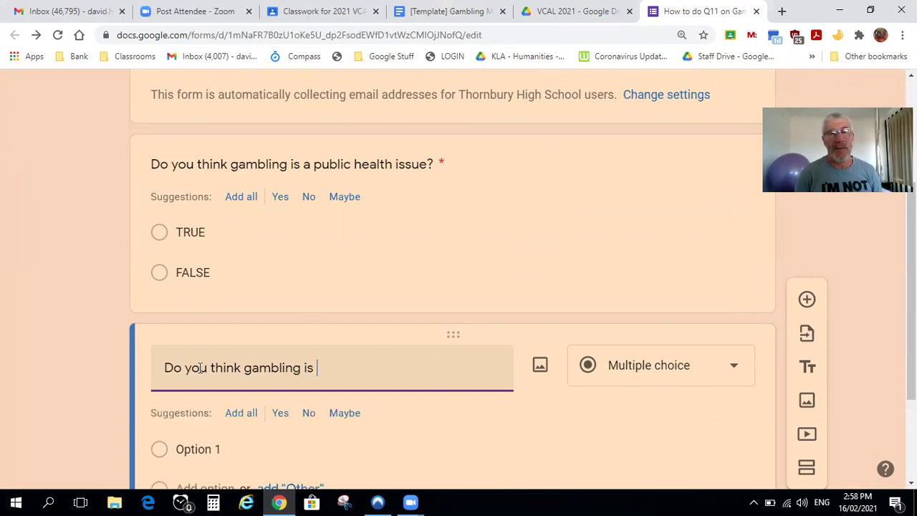
text(a Youth Problem?)
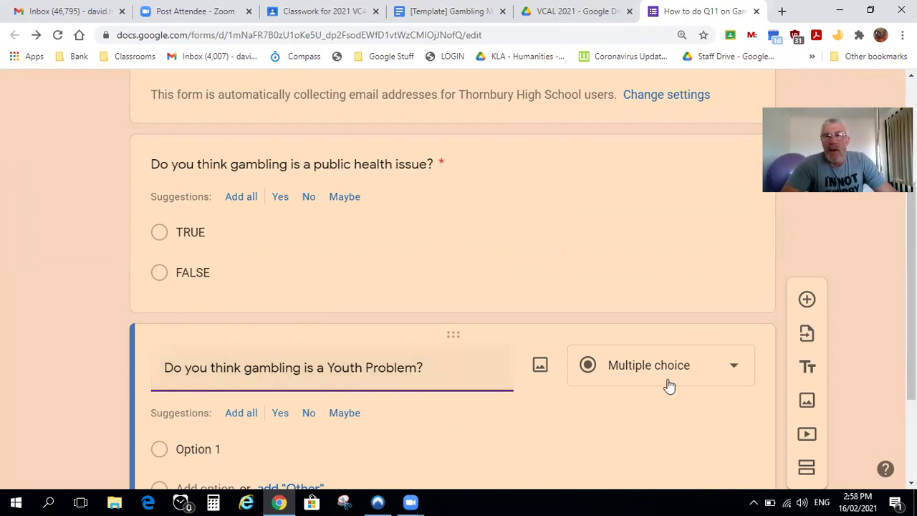
click(211, 445)
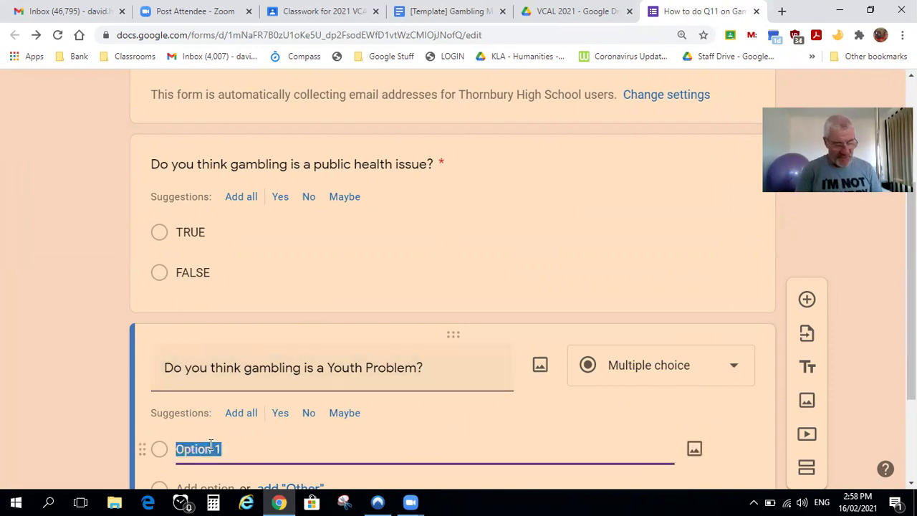
text(YES)
key(Tab)
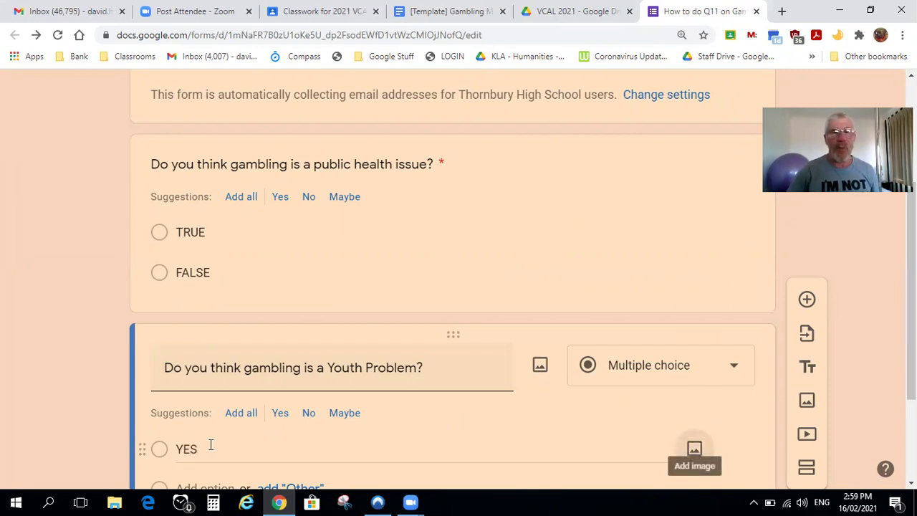
click(201, 486)
text(NO)
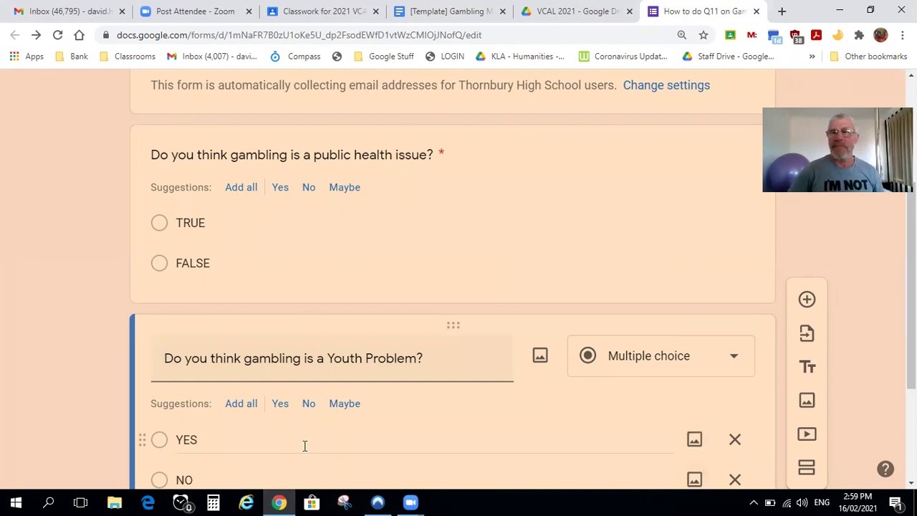
scroll(910, 287, down, 3)
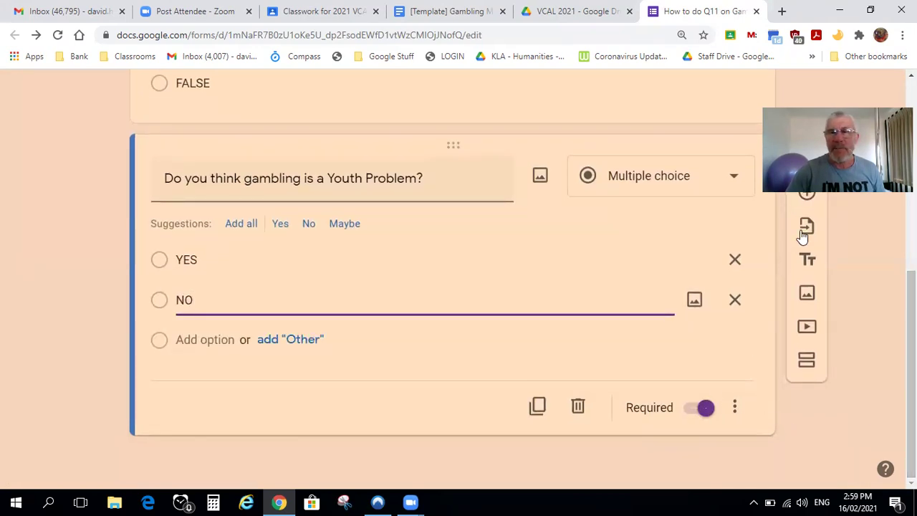
click(808, 195)
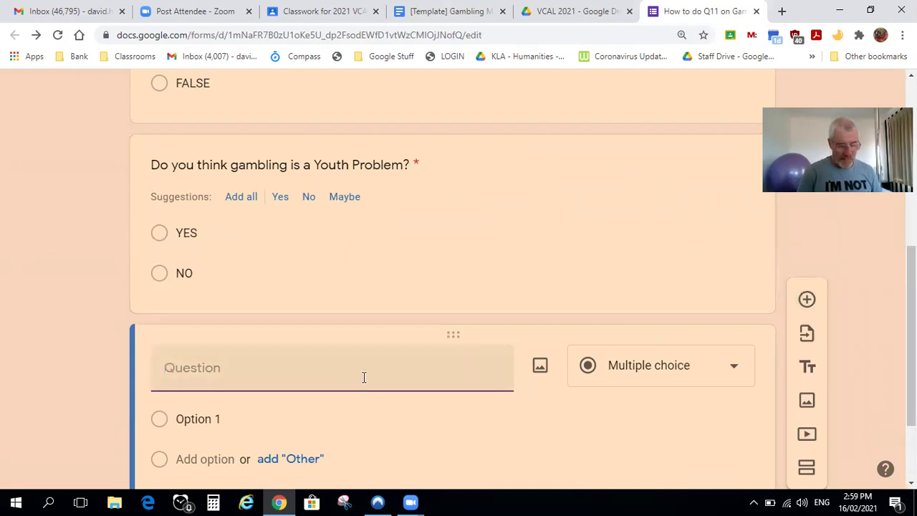
Title the third question 'How many people do you know who gamble'
text(hOW)
key(BackSpace)
key(BackSpace)
key(BackSpace)
key(BackSpace)
text(hOW MAN)
key(BackSpace)
key(BackSpace)
key(BackSpace)
key(BackSpace)
key(BackSpace)
key(BackSpace)
key(BackSpace)
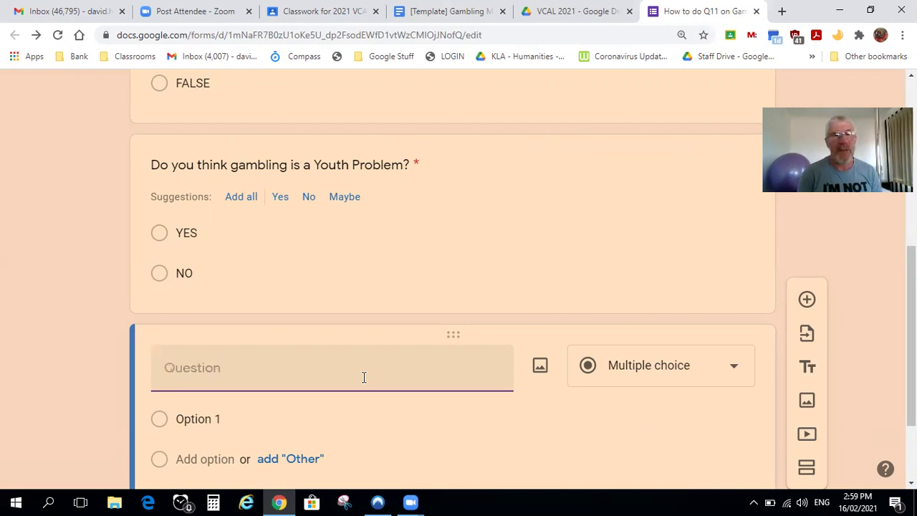
text(How many people do you know who gambli)
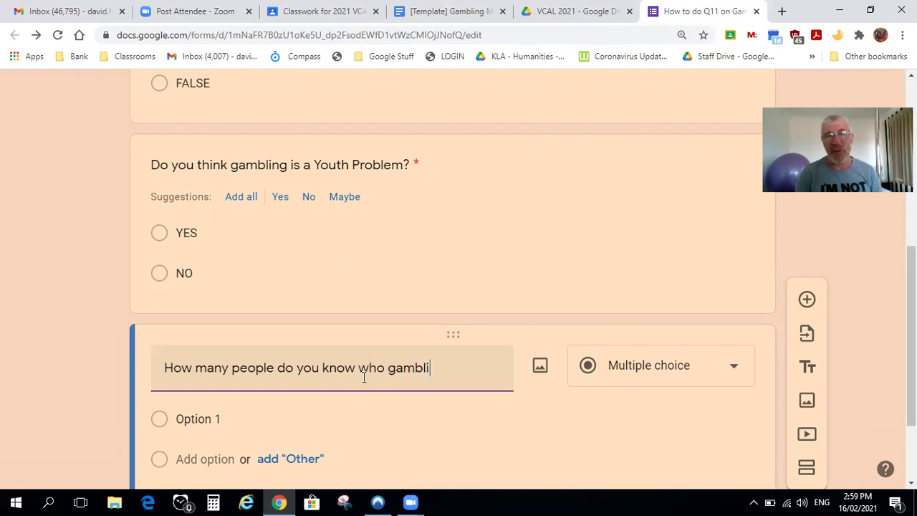
text(ng)
key(BackSpace)
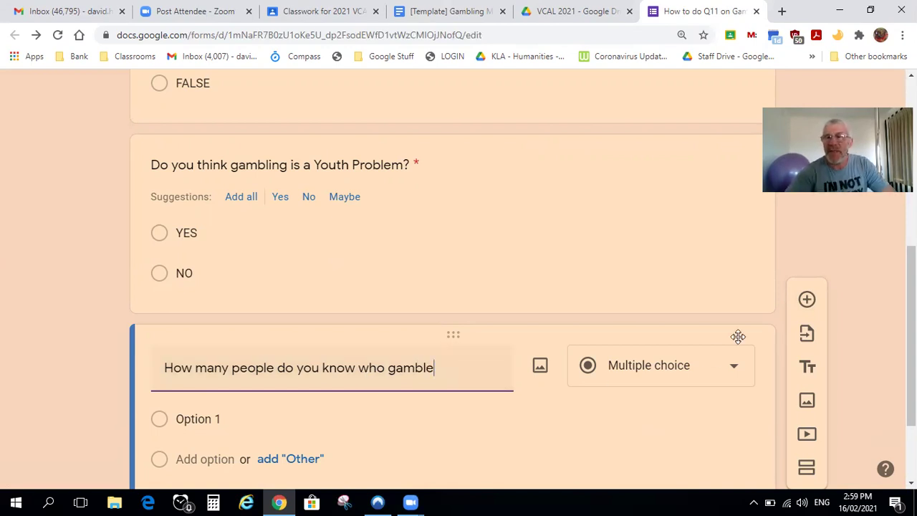
scroll(912, 335, down, 2)
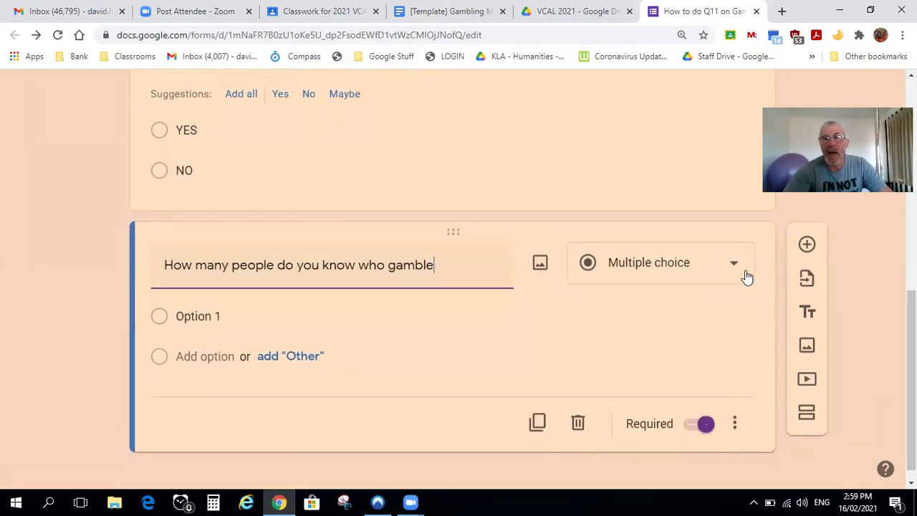
Give it choices NONE, A FEW, SEVERAL, MANY and MOST OF THE PEOPLE I KNOW
click(204, 315)
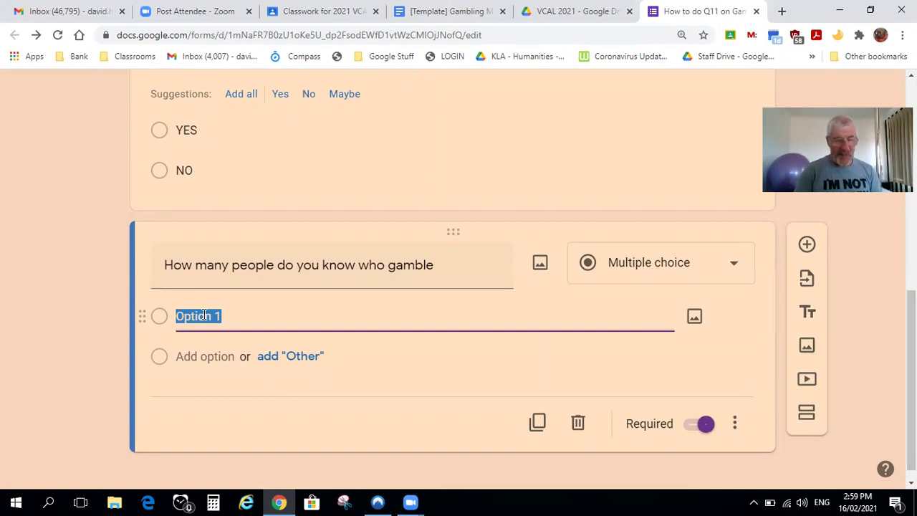
text(NONE)
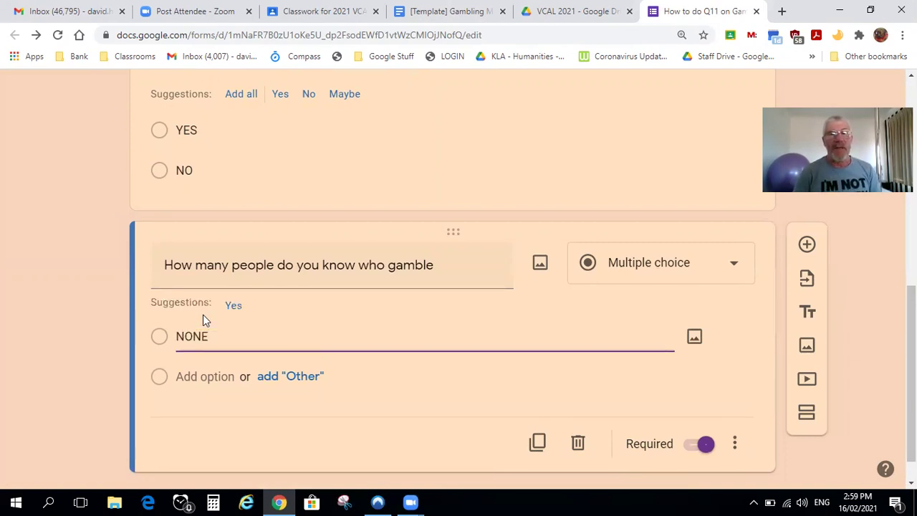
click(214, 374)
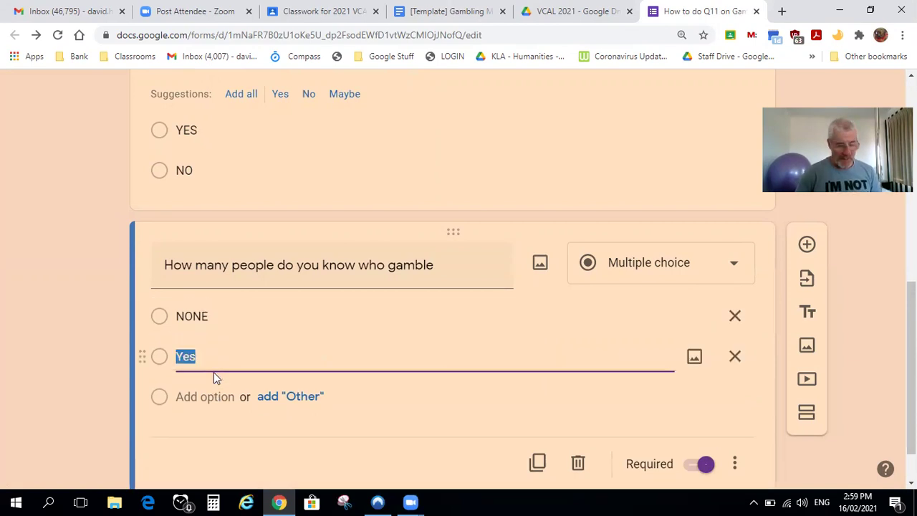
text(A FEW)
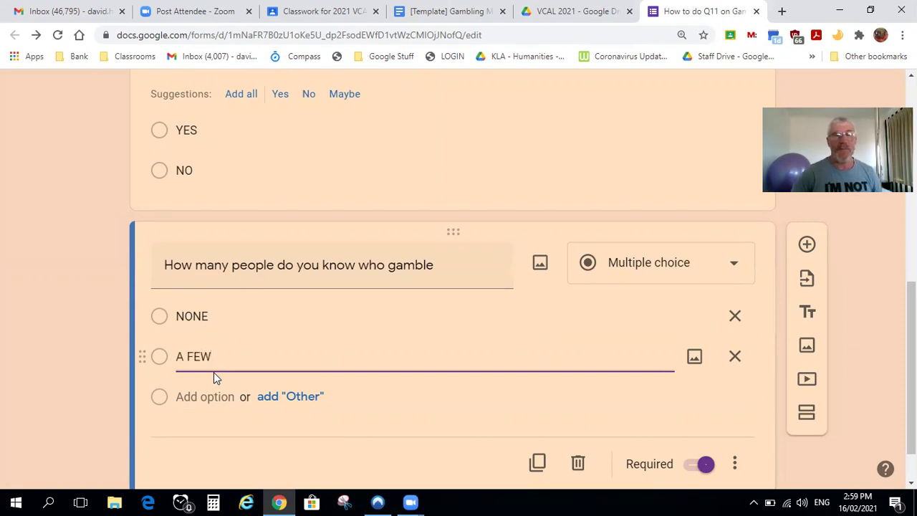
click(215, 396)
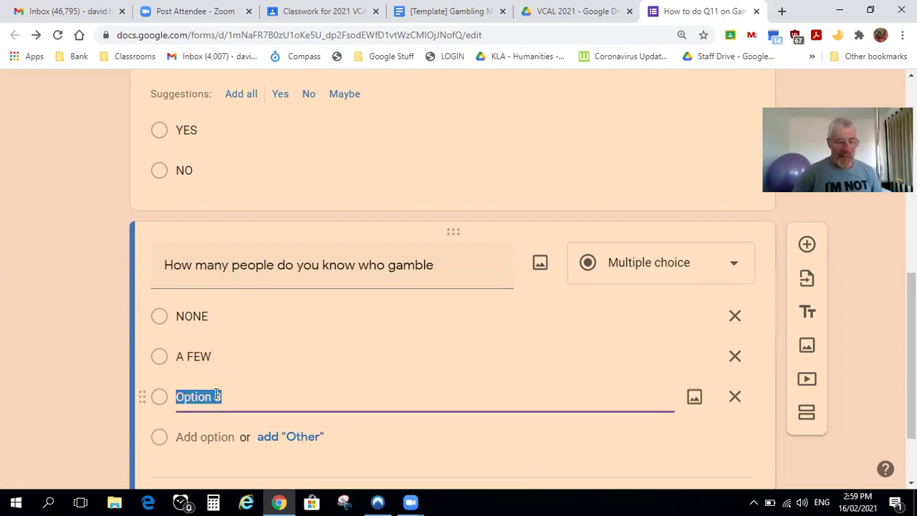
text(SEVERAL)
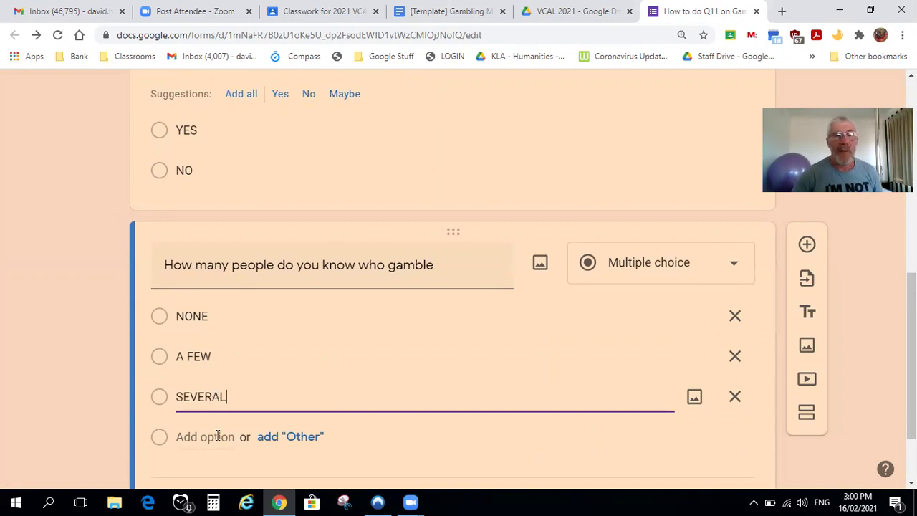
click(217, 437)
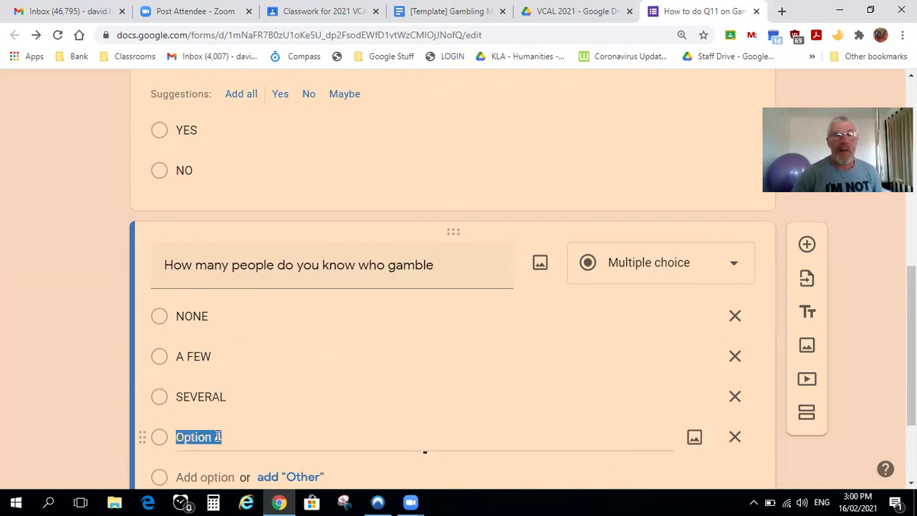
text(MANY)
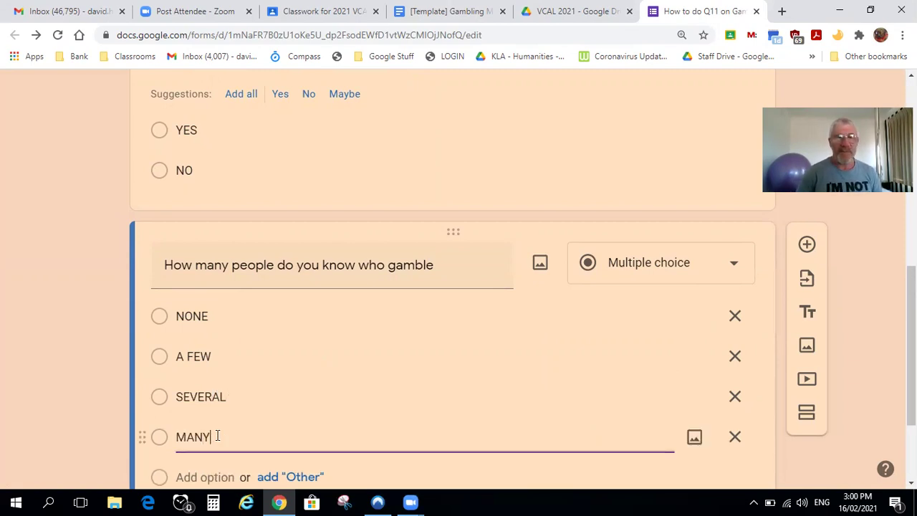
click(213, 478)
text(MOST OF THE PEP)
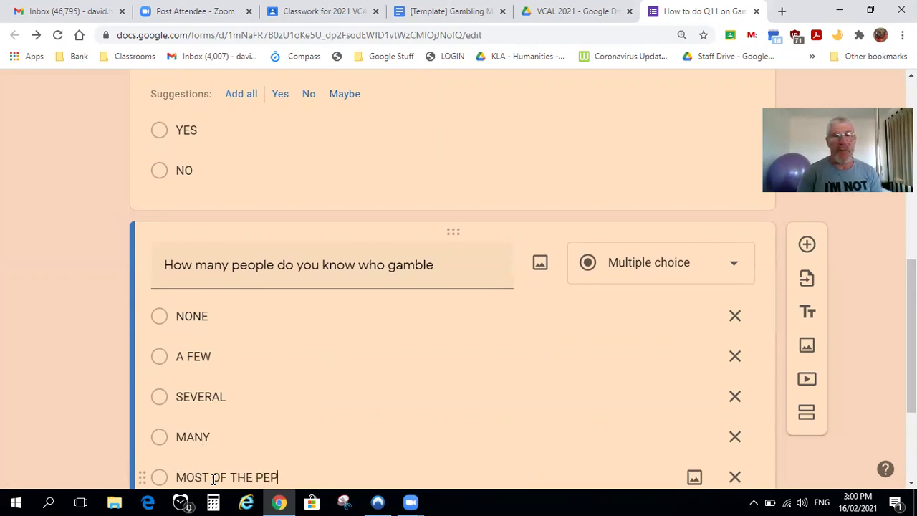
key(BackSpace)
key(BackSpace)
key(BackSpace)
text(PLE i KNOW)
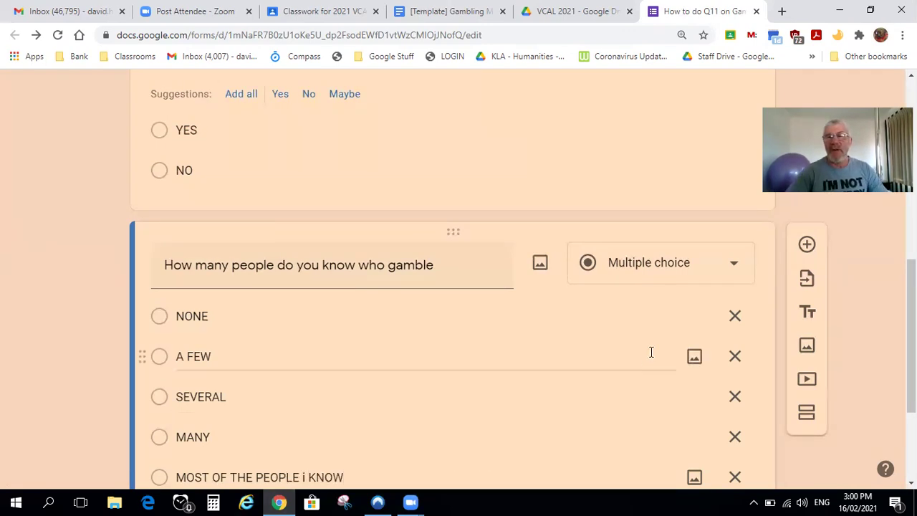
Capitalise the 'I' in 'MOST OF THE PEOPLE I KNOW' and add a fourth question
scroll(714, 410, down, 3)
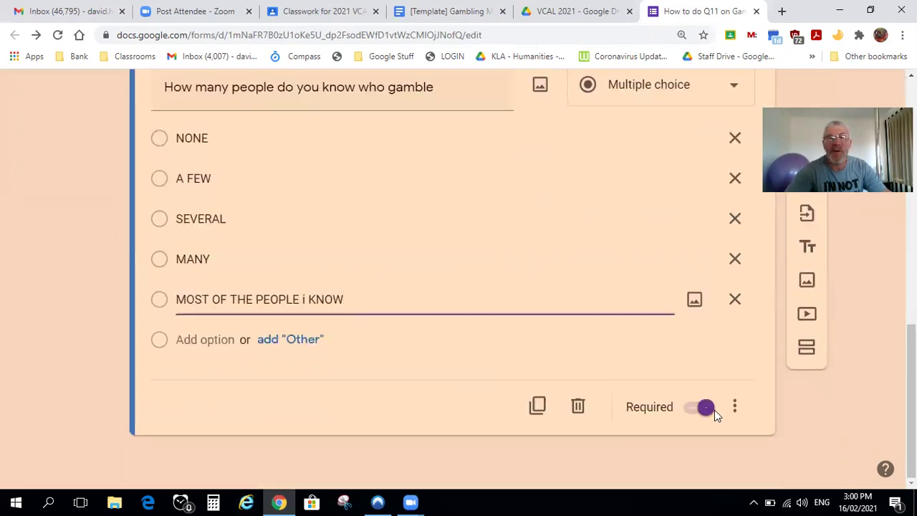
click(305, 300)
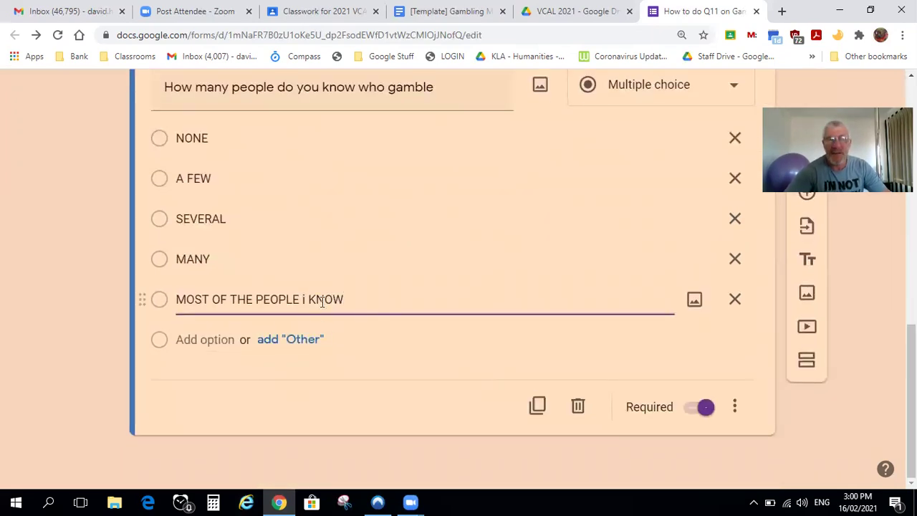
key(BackSpace)
text(i)
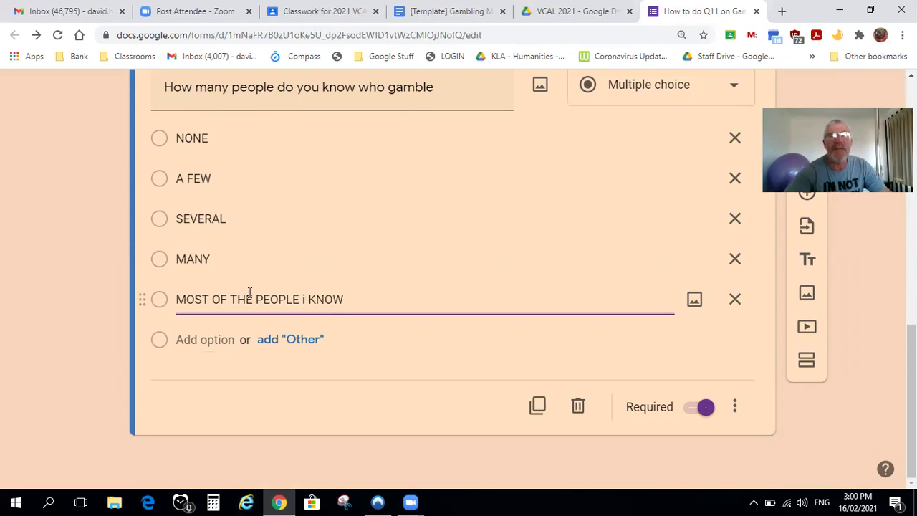
key(BackSpace)
text(I)
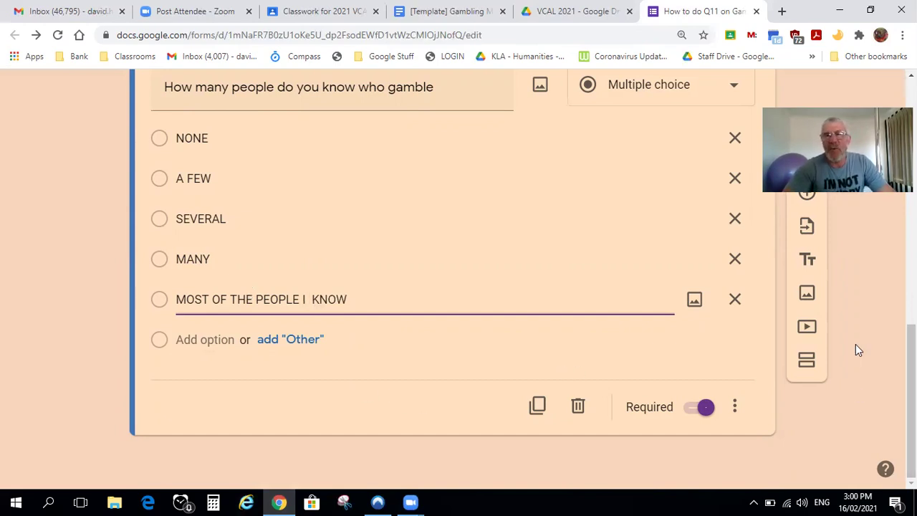
click(807, 198)
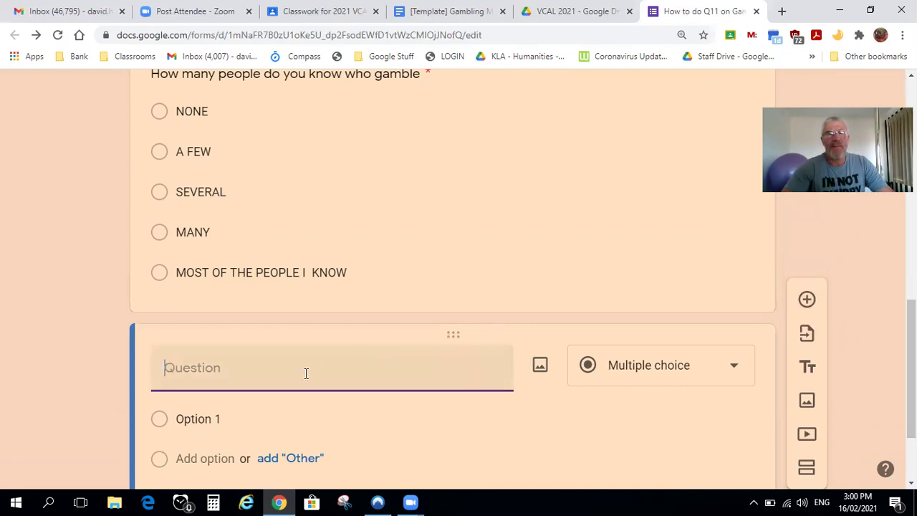
Add the question 'LIST THE SOCIAL IMPACT OF GAMBLING' and set its type to Short answer
text(IIST THE)
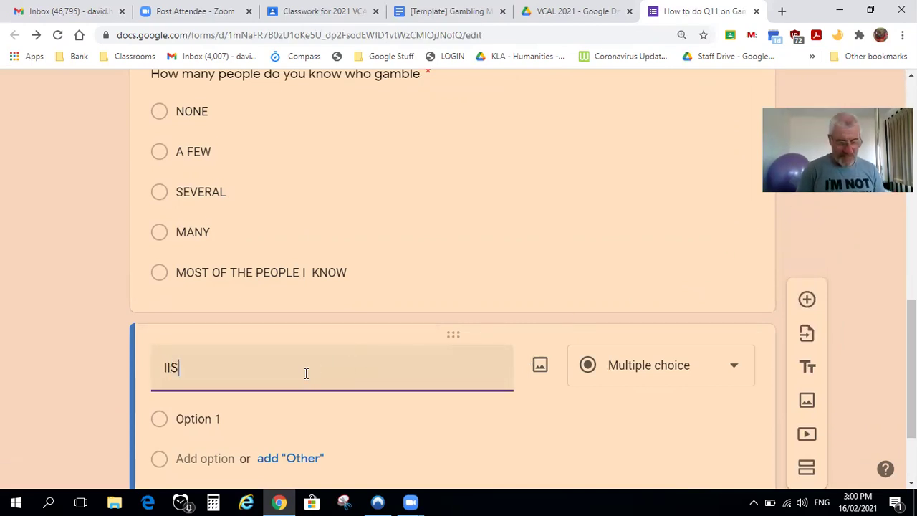
key(BackSpace)
key(BackSpace)
key(BackSpace)
key(BackSpace)
key(BackSpace)
key(BackSpace)
key(BackSpace)
key(BackSpace)
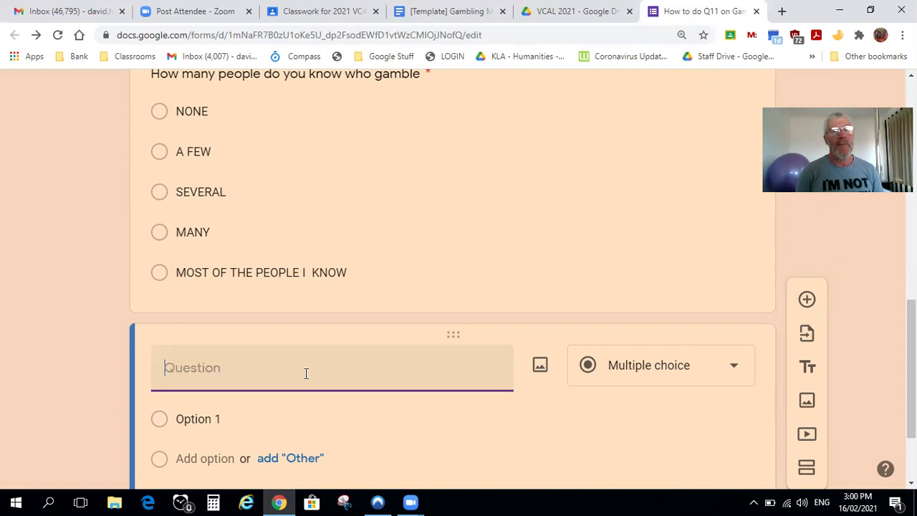
text(LIST THE DAMG)
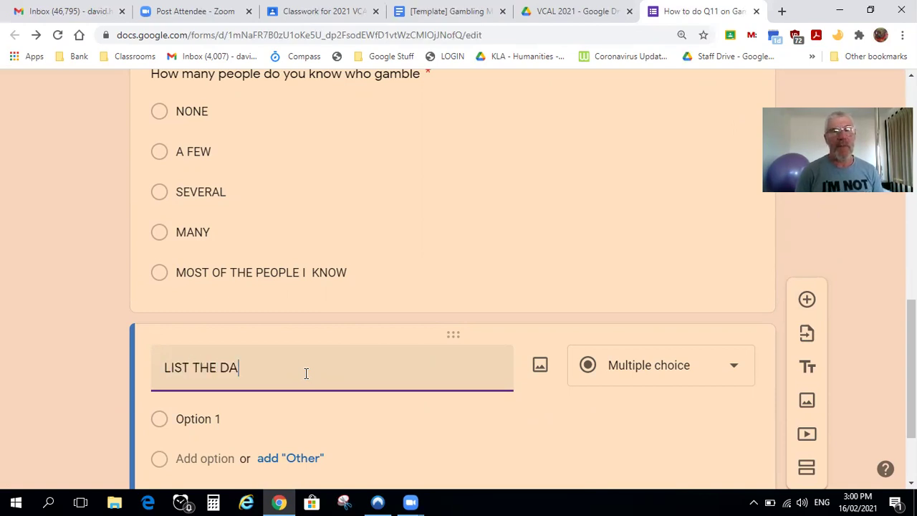
key(BackSpace)
key(BackSpace)
key(BackSpace)
key(BackSpace)
text(SOCIAL I)
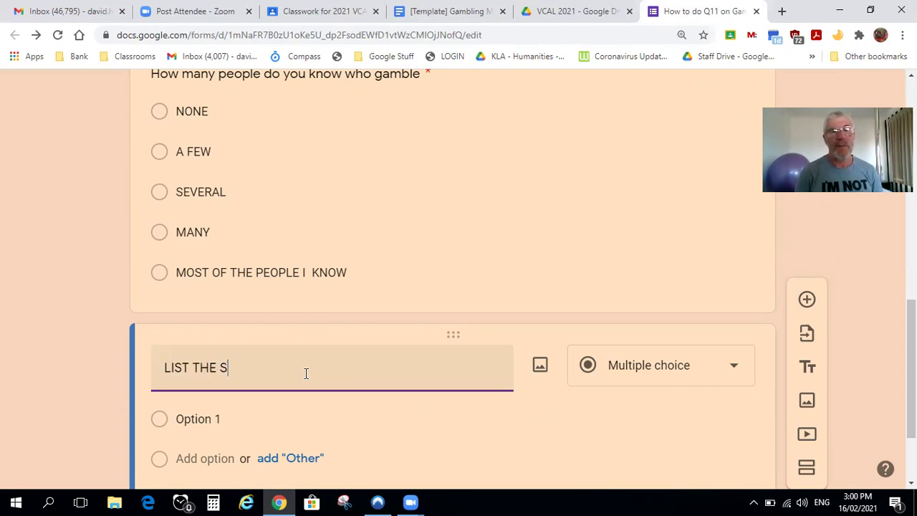
text(CT )
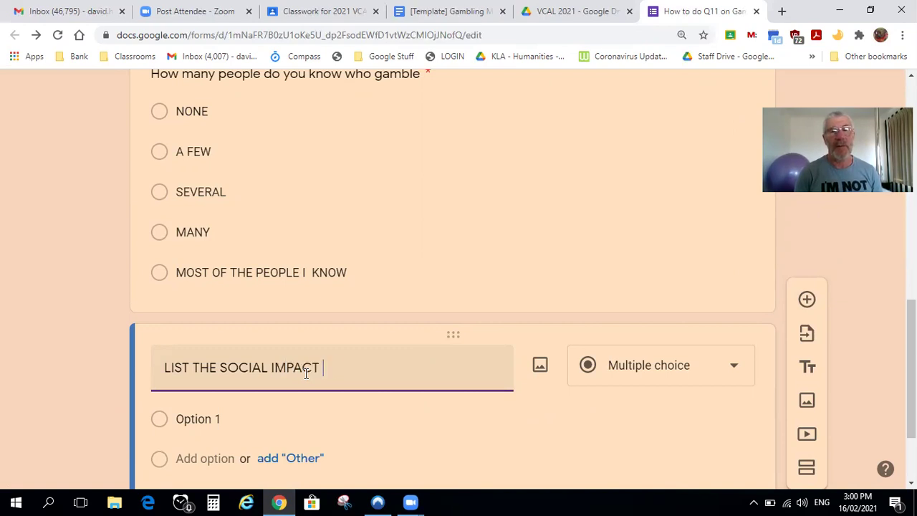
text(OF GAMBLING)
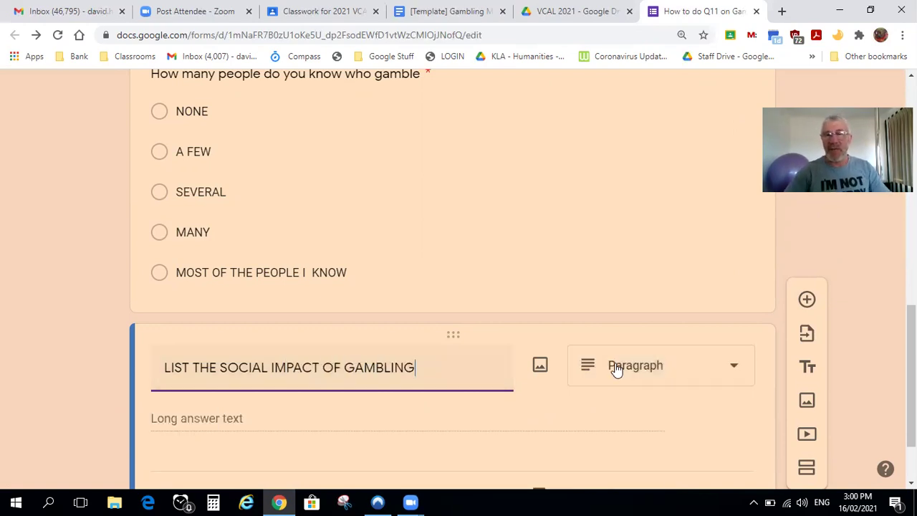
click(741, 371)
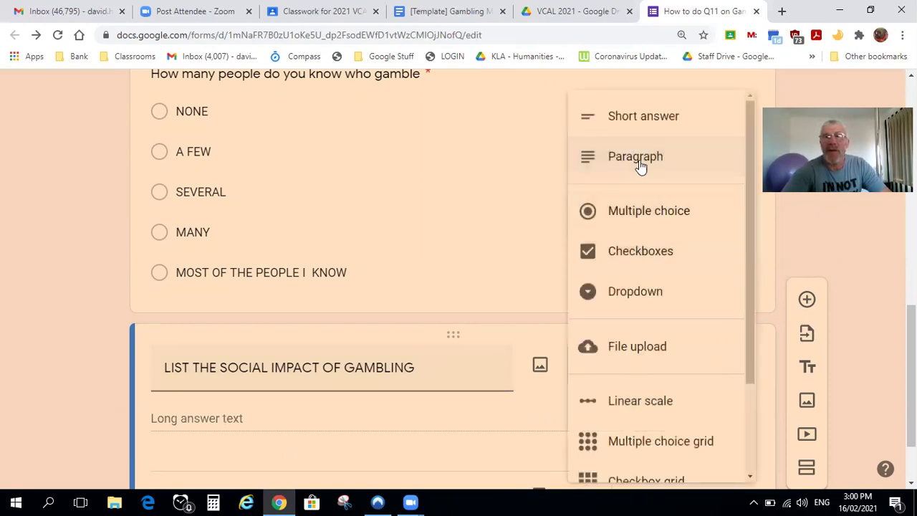
click(624, 118)
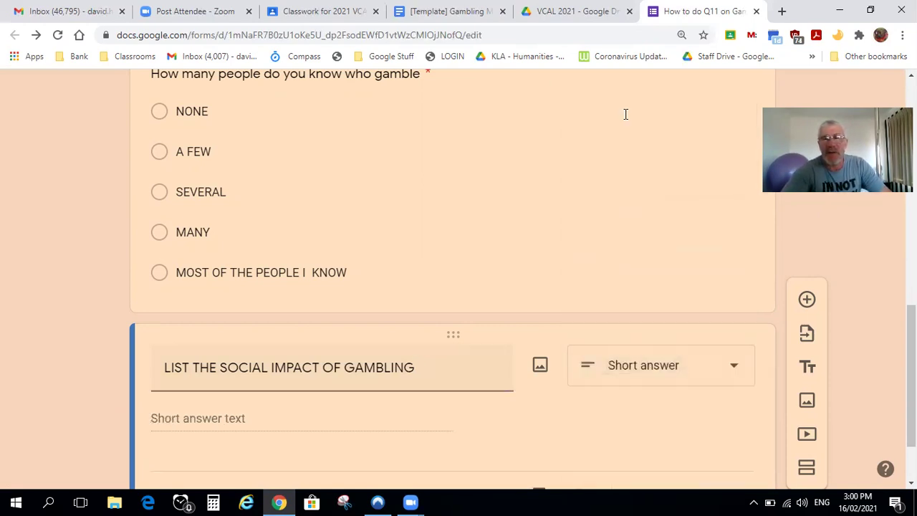
drag(912, 372, 911, 147)
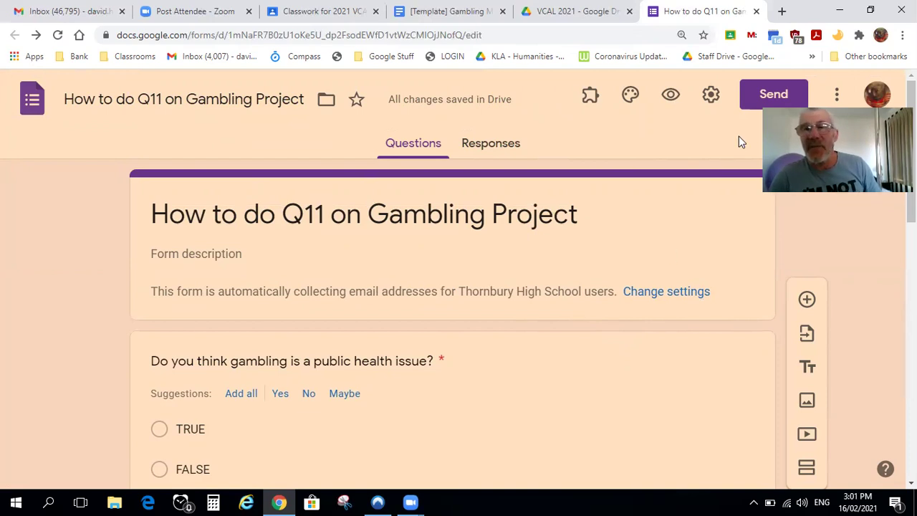
Copy the form's shortened forms.gle share link to the clipboard
click(770, 97)
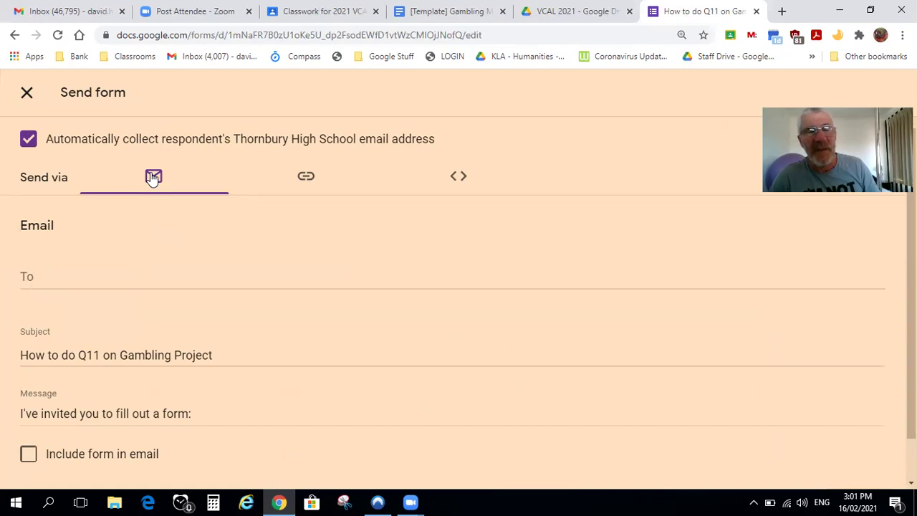
click(305, 178)
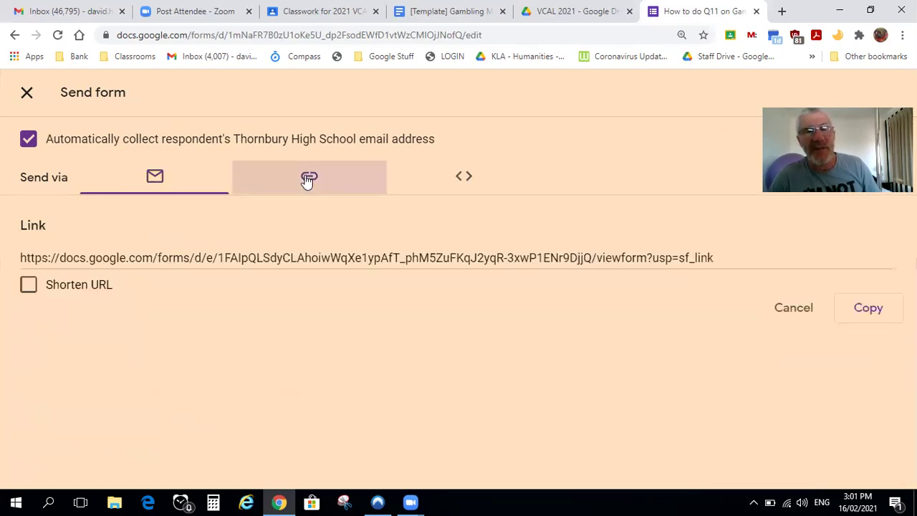
click(29, 284)
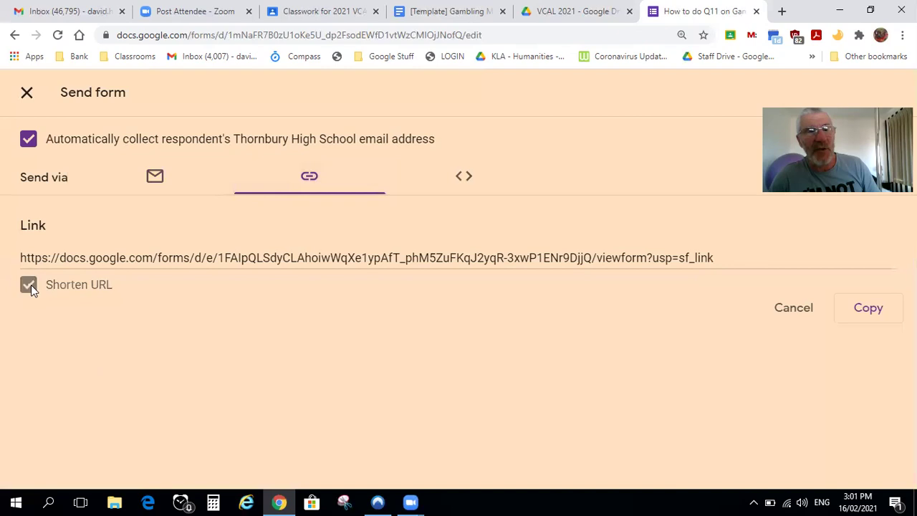
click(865, 311)
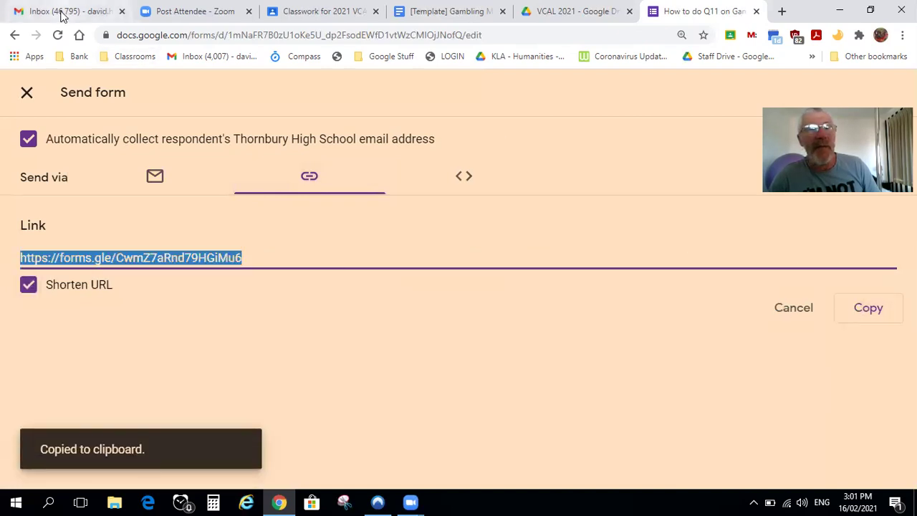
click(63, 13)
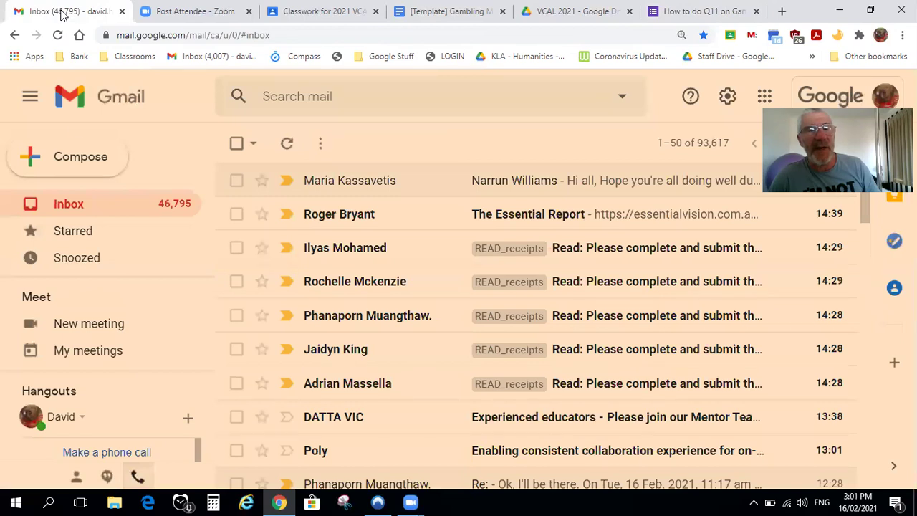
Start a new email and add the school address as the first recipient
click(81, 157)
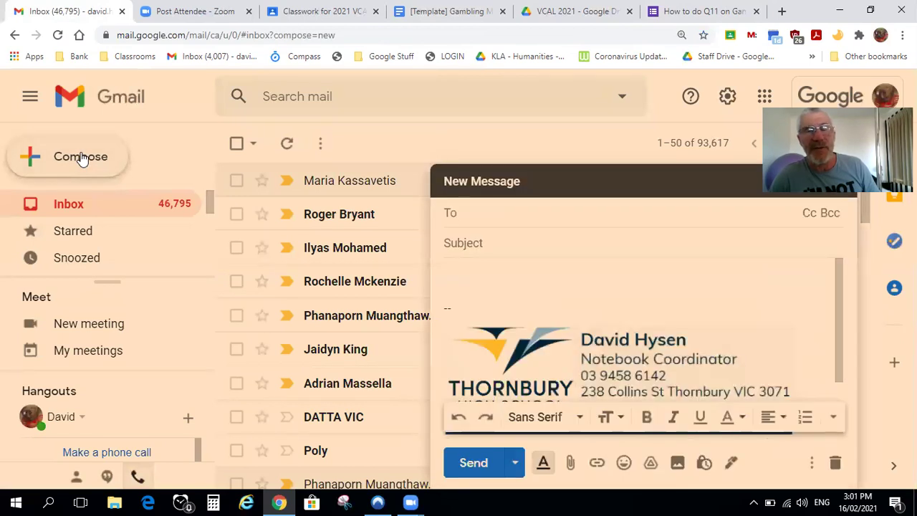
click(517, 176)
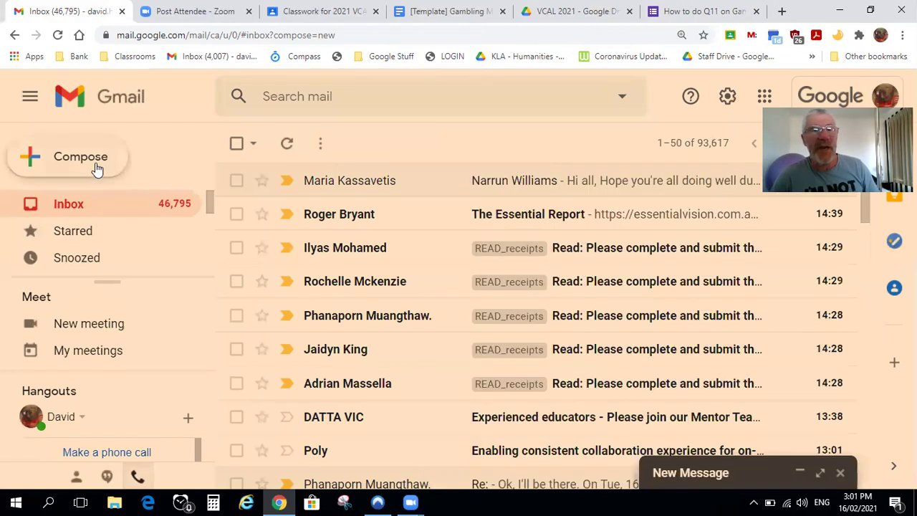
click(98, 168)
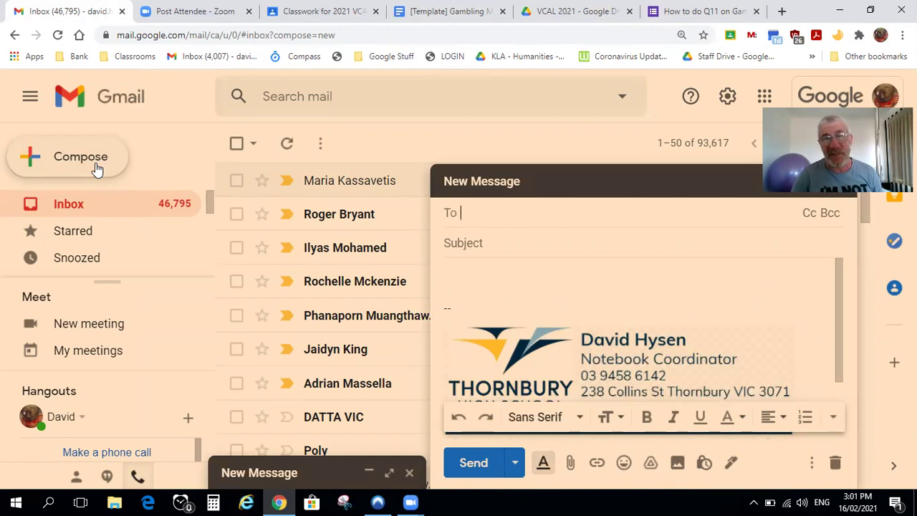
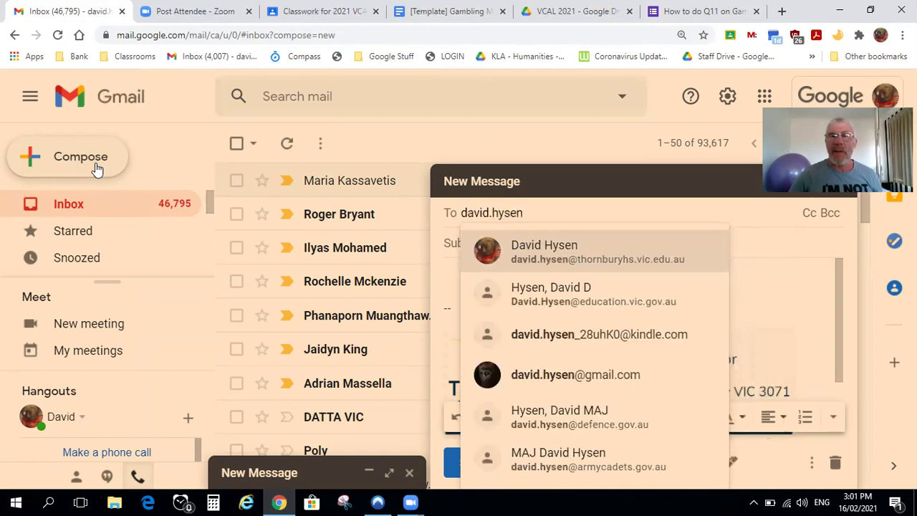
click(535, 263)
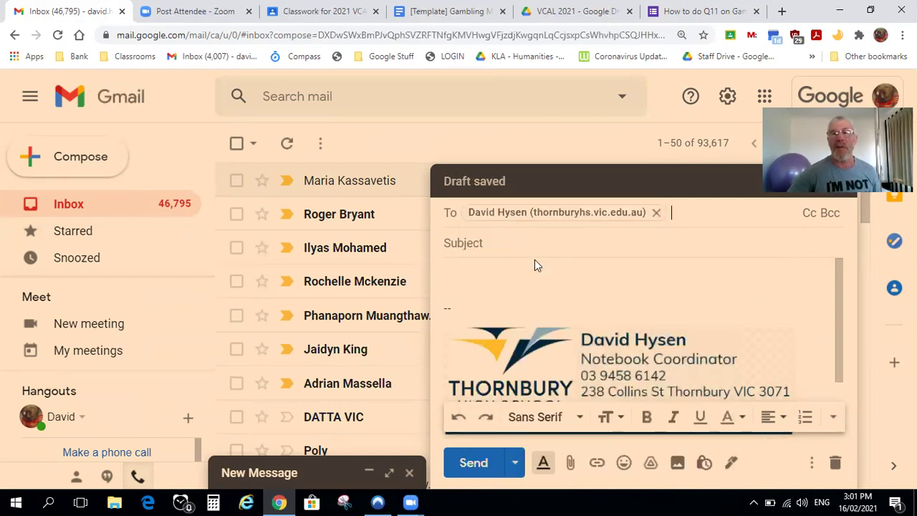
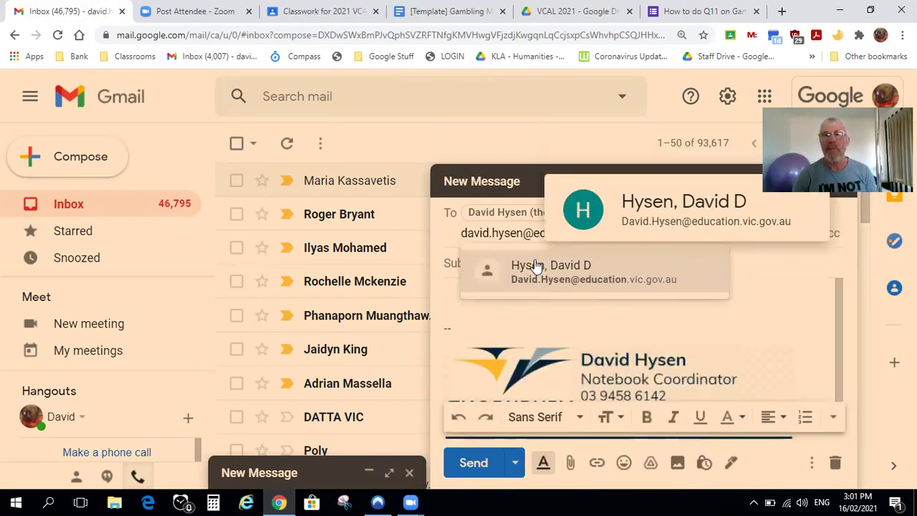
Add the education department address as second recipient and request a read receipt
click(536, 267)
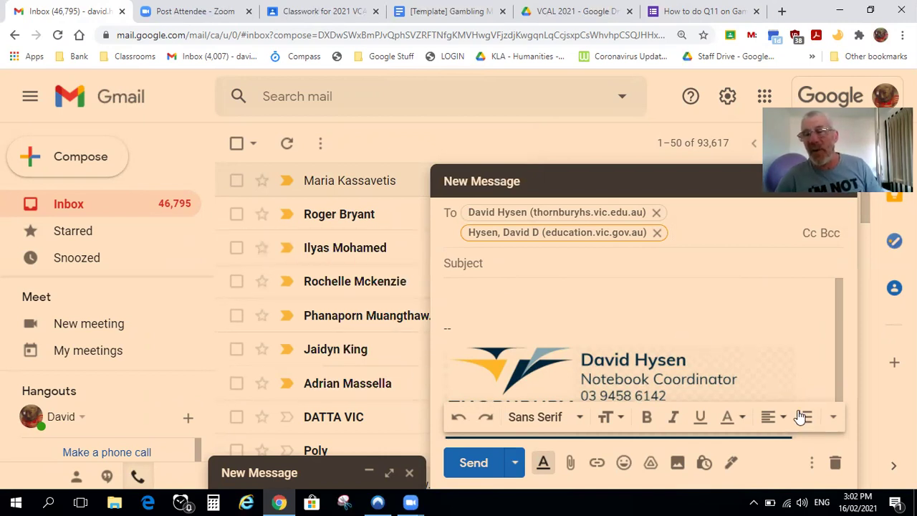
click(813, 464)
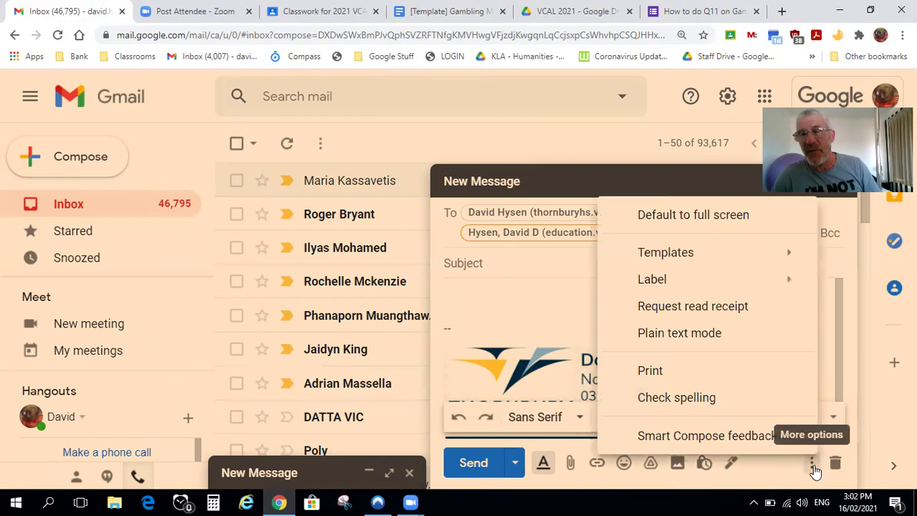
click(689, 314)
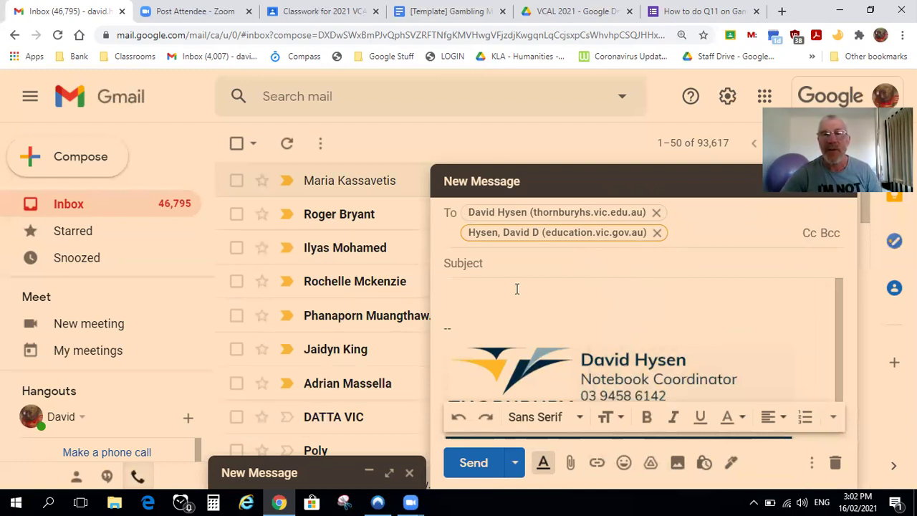
Send the email titled 'Please complete this gambling questionnaire' with the forms.gle link pasted in the body
click(468, 264)
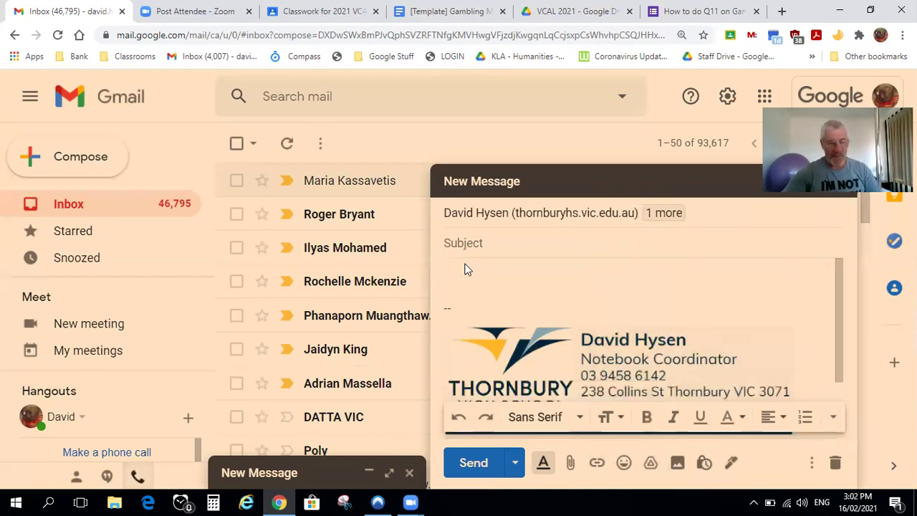
text(Plea)
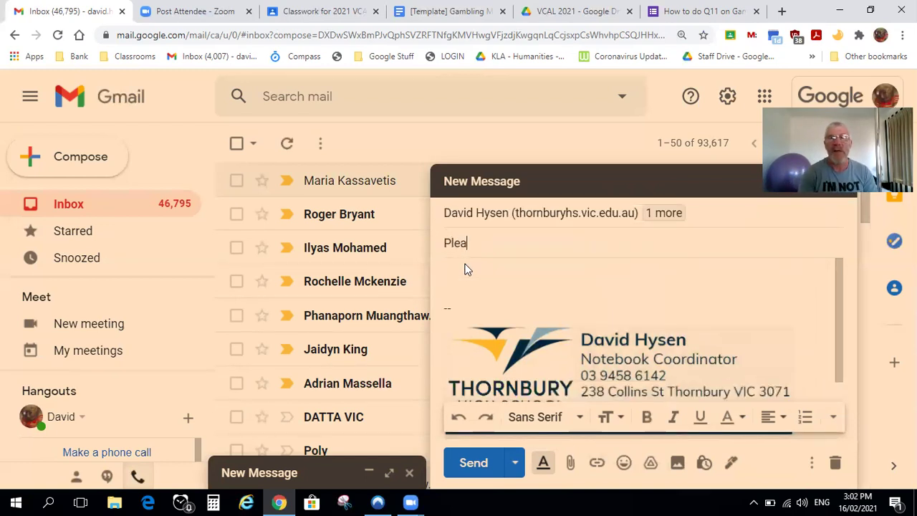
text(se complete )
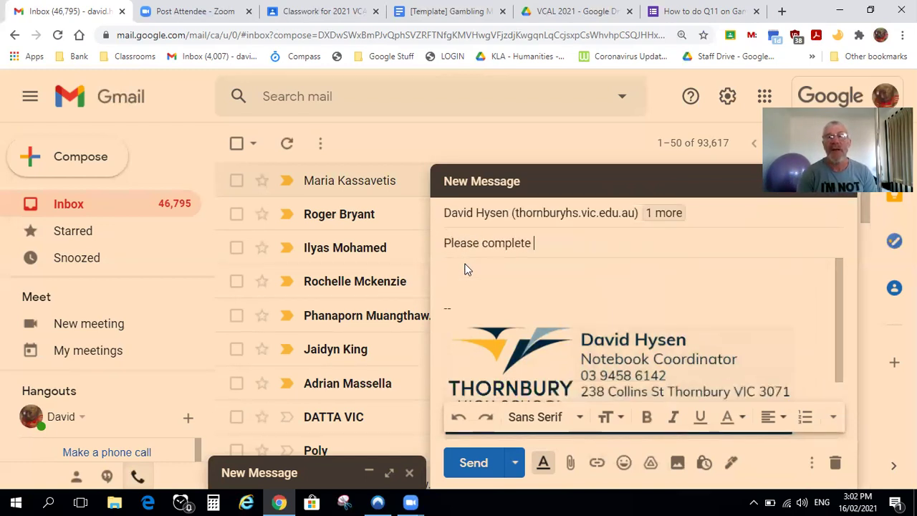
text(this gambl)
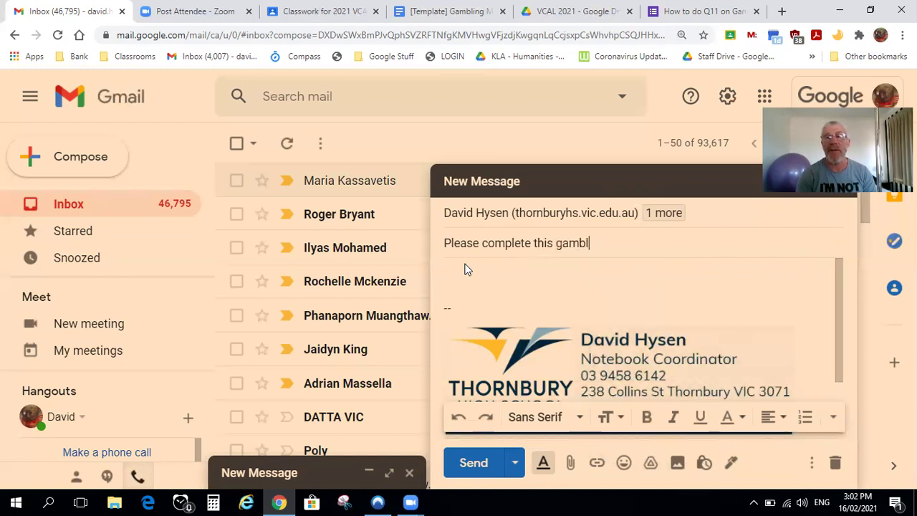
text(ing questionn)
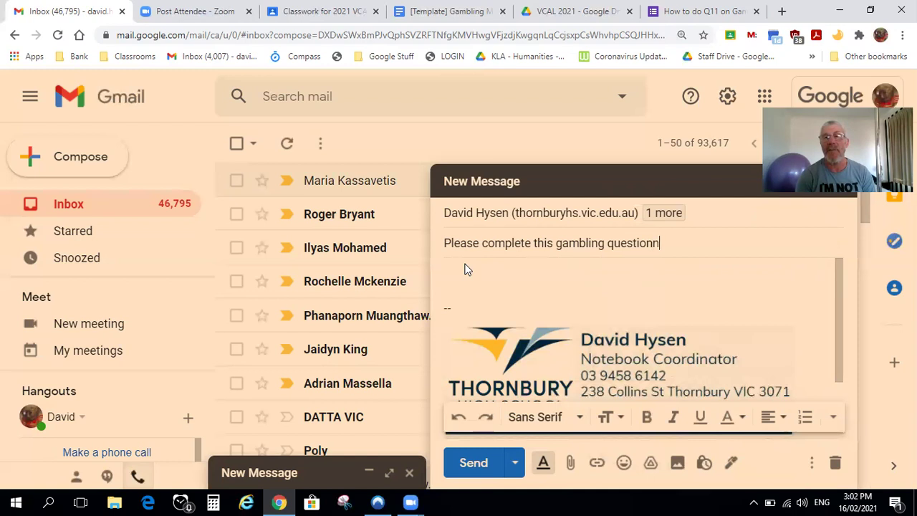
text(aire)
click(524, 287)
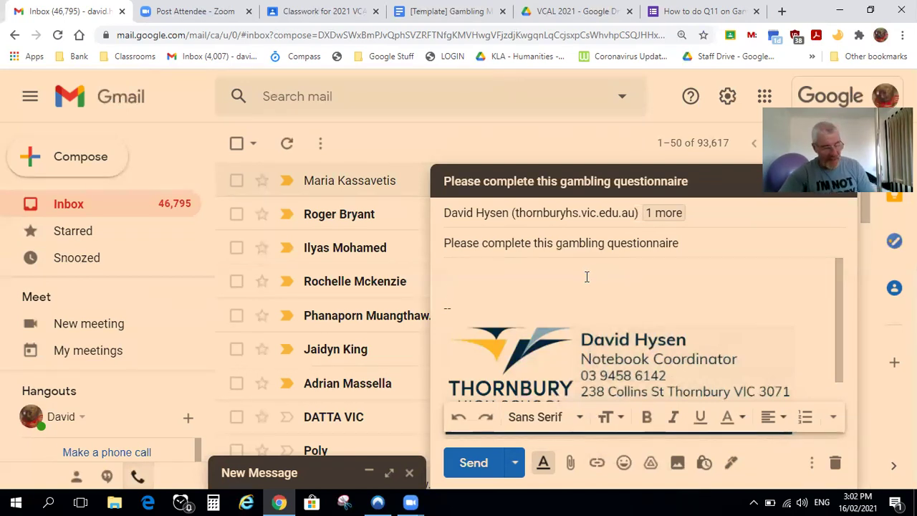
text(https://forms.gle/CwmZ7aRnd79HGiMu6)
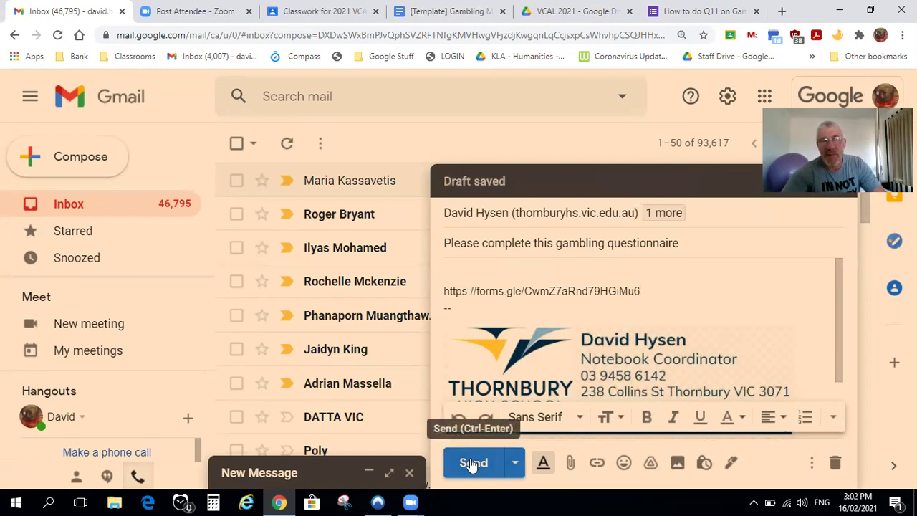
click(473, 464)
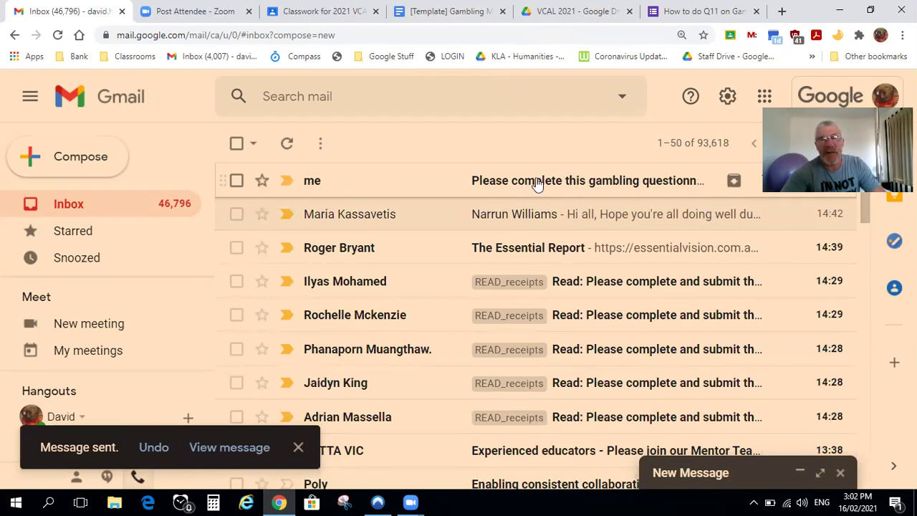
Open the received questionnaire email and follow its link to the live form
click(489, 184)
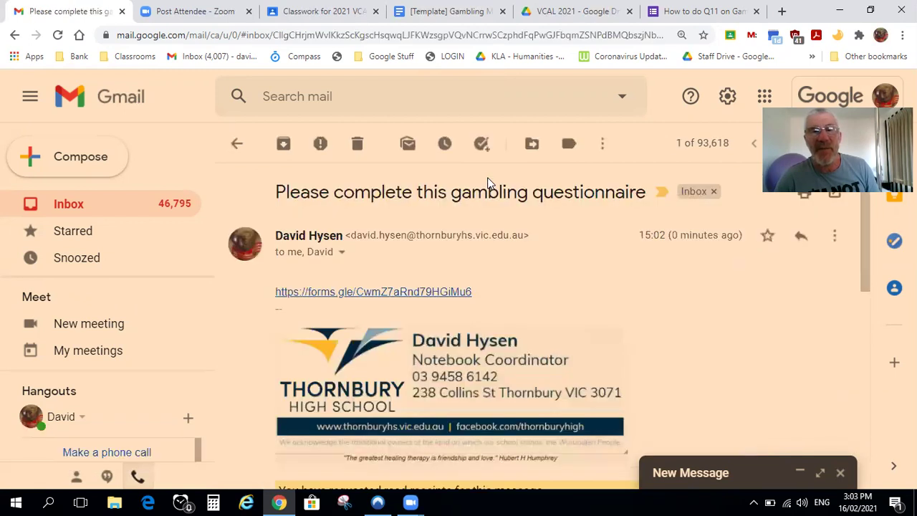
click(373, 293)
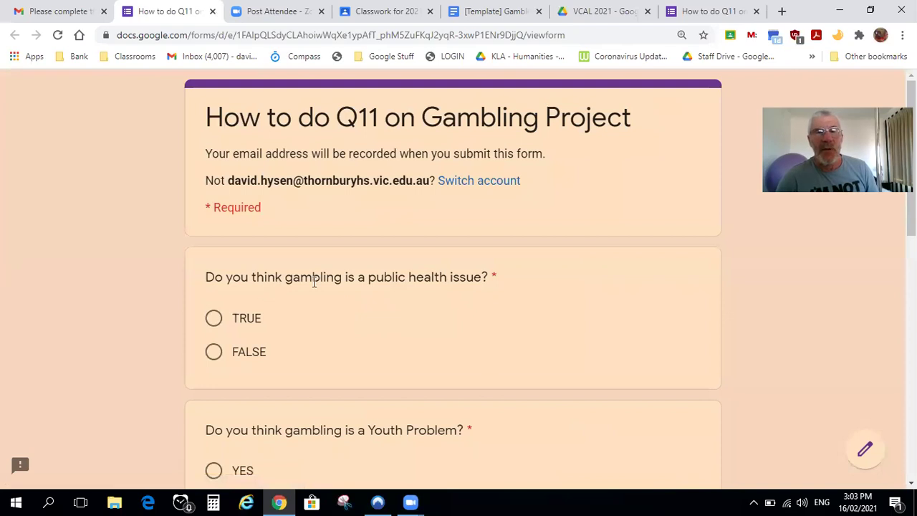
Answer TRUE for public health, YES for Youth Problem, and SEVERAL for how many people gamble
click(213, 319)
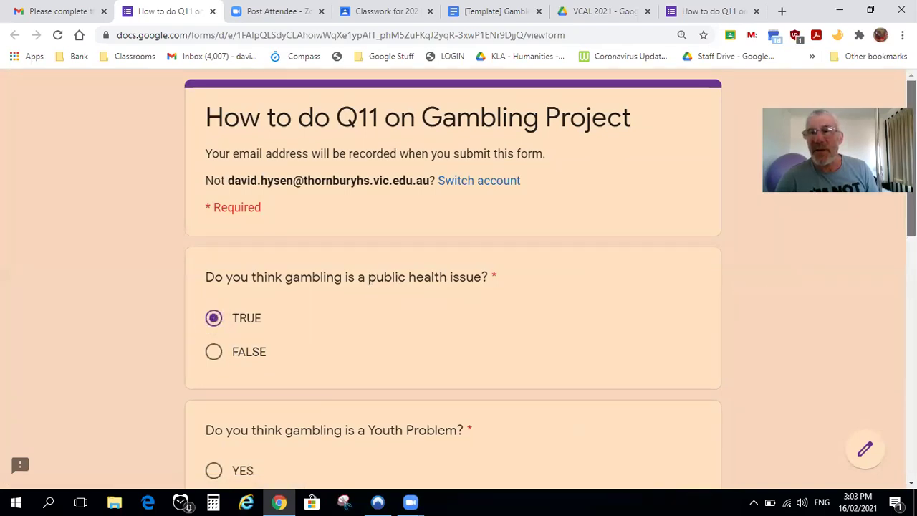
scroll(910, 157, down, 1)
scroll(910, 157, down, 2)
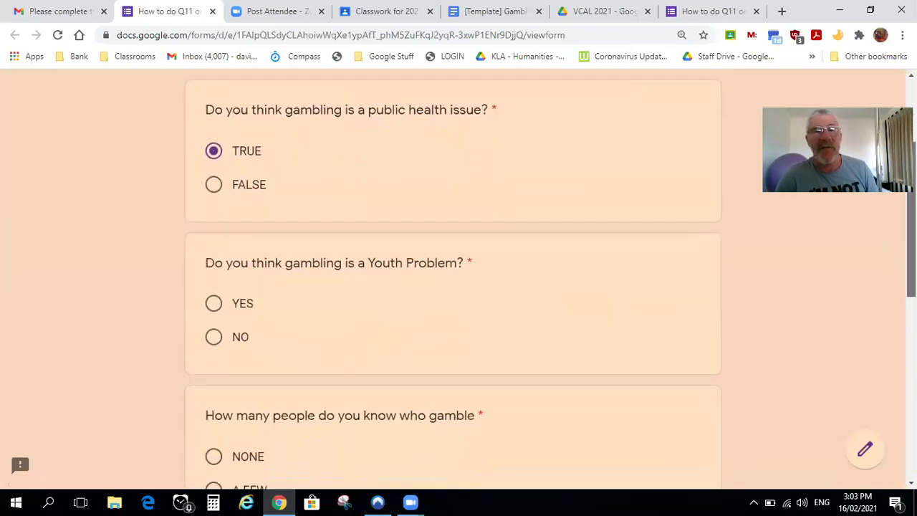
click(213, 271)
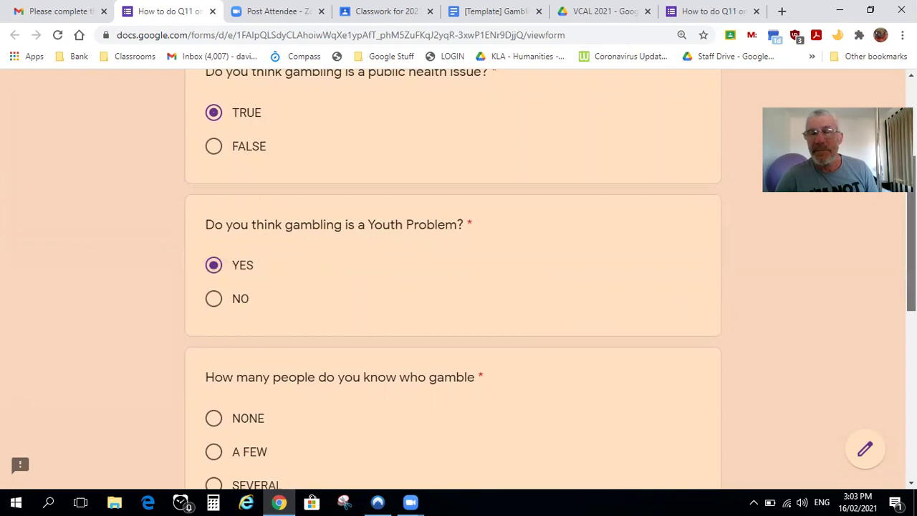
scroll(910, 215, down, 2)
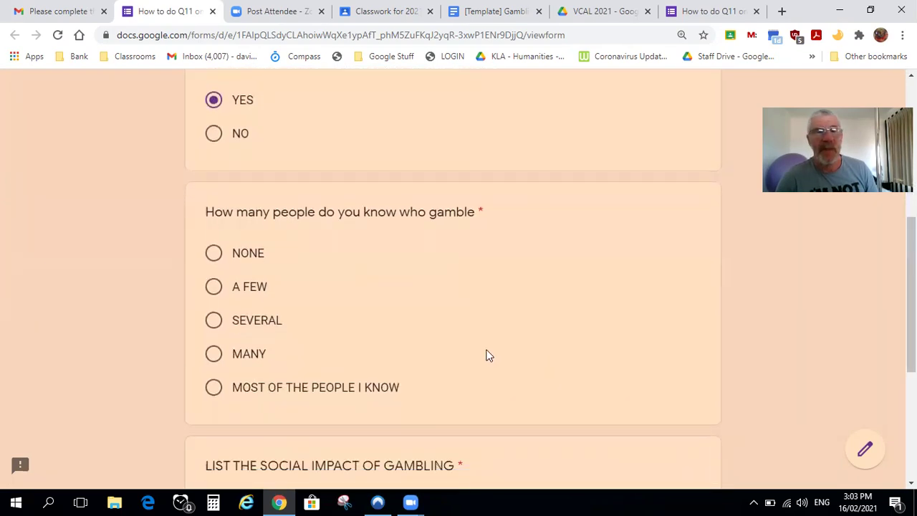
click(214, 322)
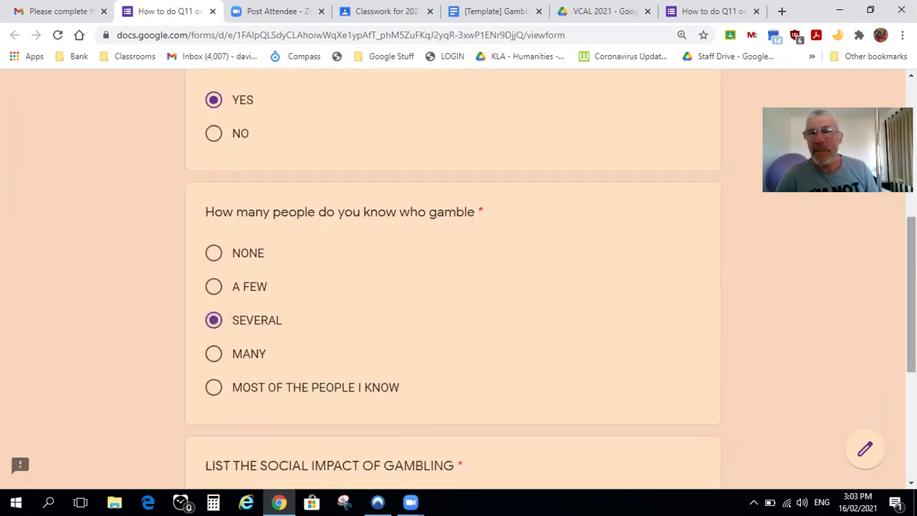
scroll(621, 400, down, 3)
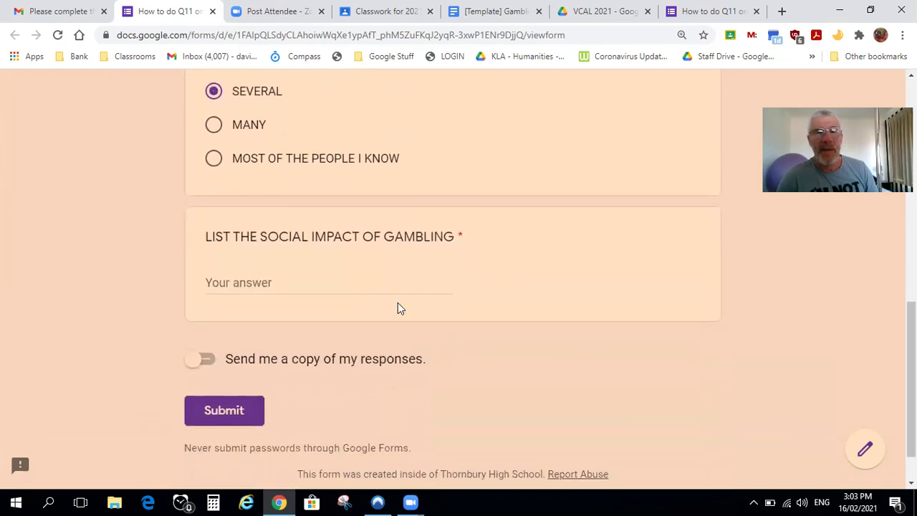
Answer the social impact question with 'stealing', 'family and friends, loss of control of your life' and submit
click(388, 285)
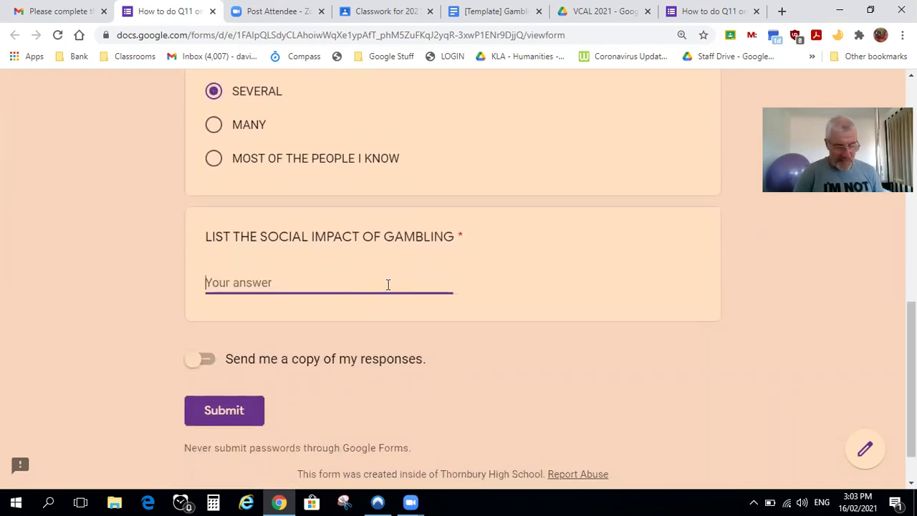
text(stealing, deceit, l)
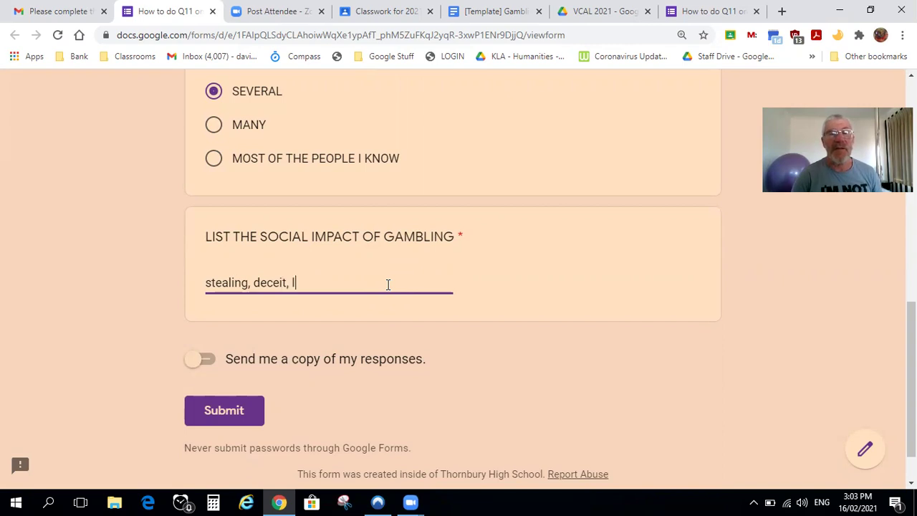
text(oss of family and f)
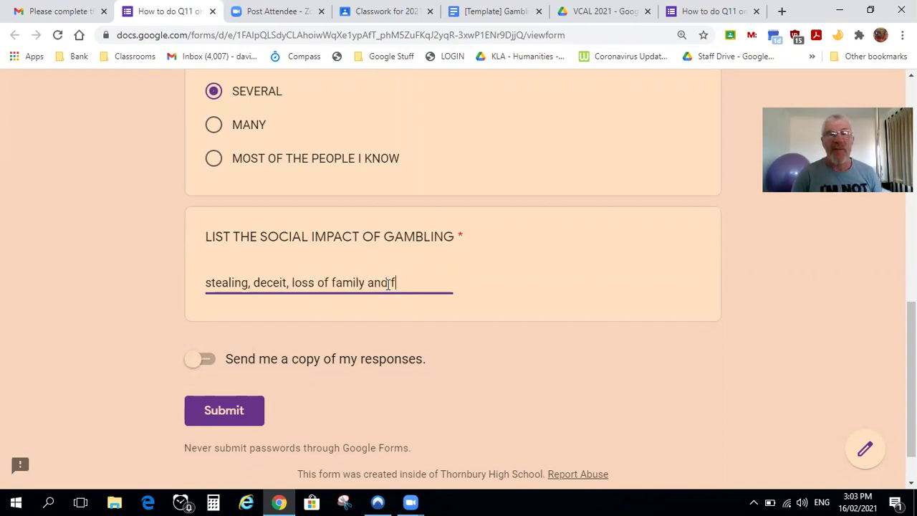
text(riends)
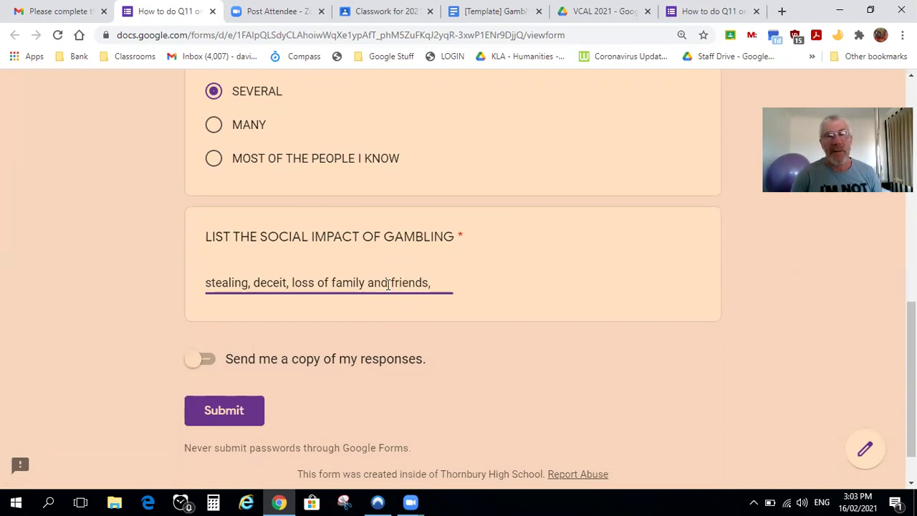
text(, loss of control of your life)
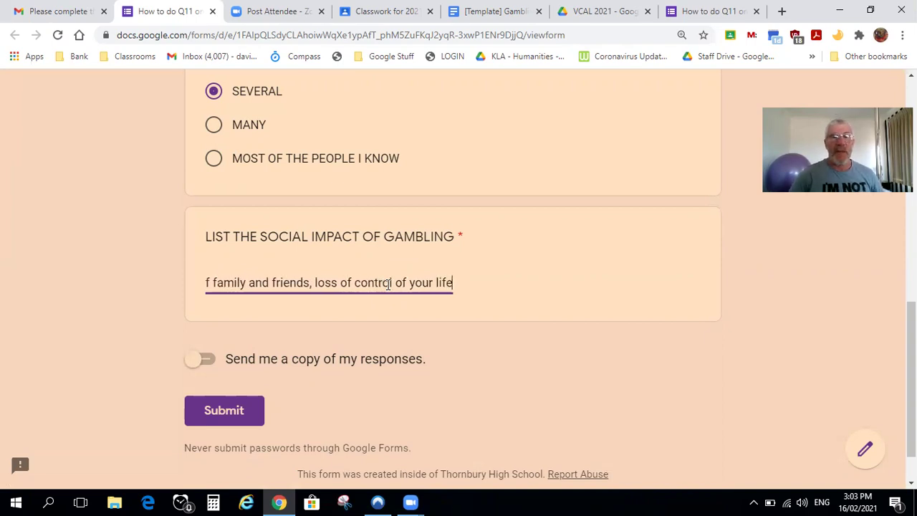
click(226, 409)
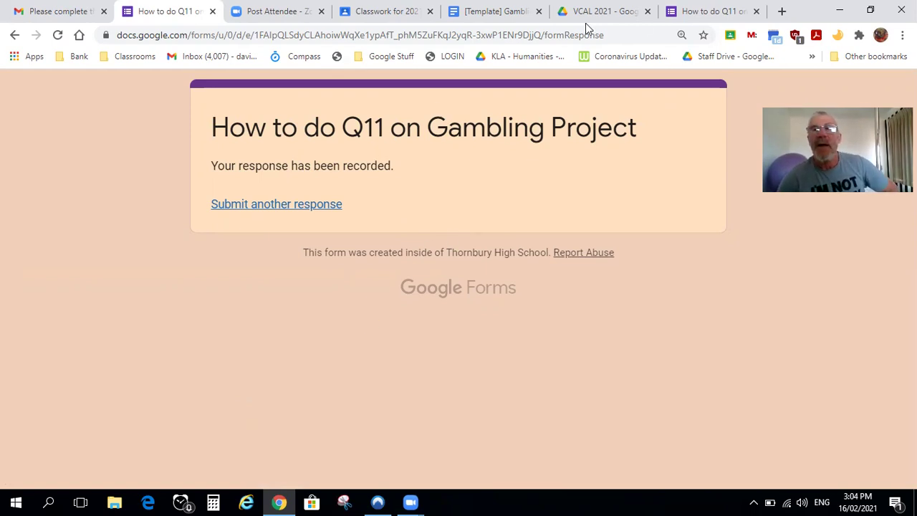
click(602, 11)
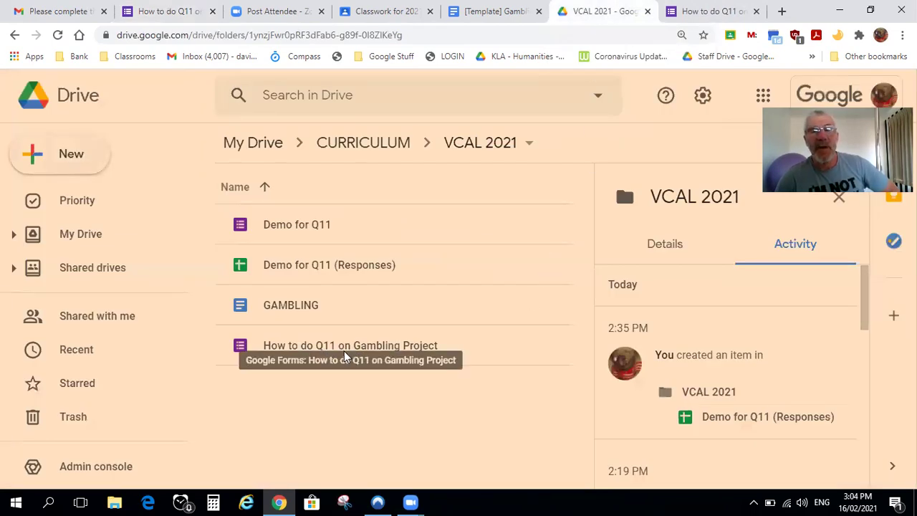
Open the form from the VCAL 2021 folder and review the single response's summary charts
double_click(343, 351)
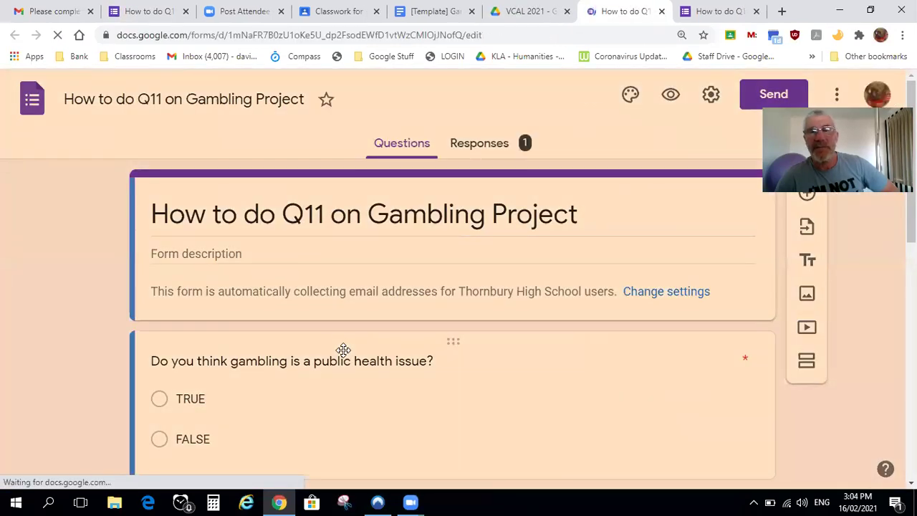
click(470, 145)
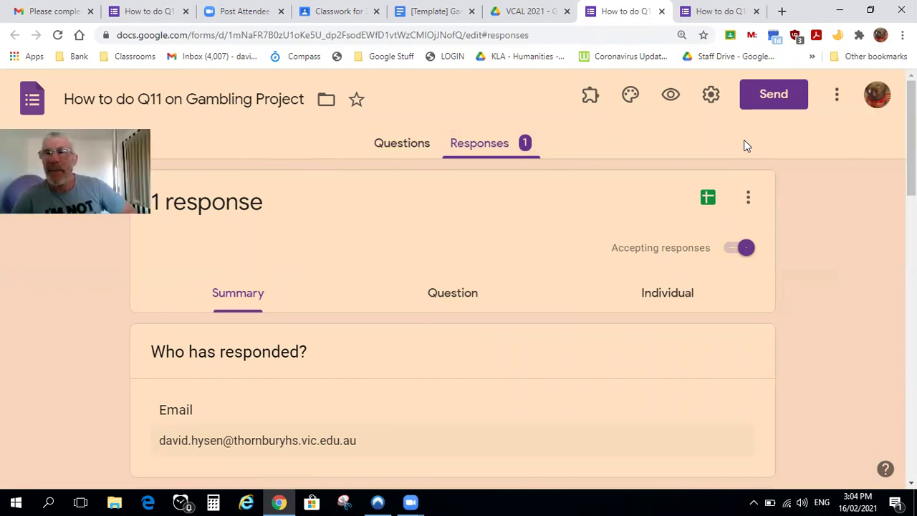
scroll(744, 146, down, 3)
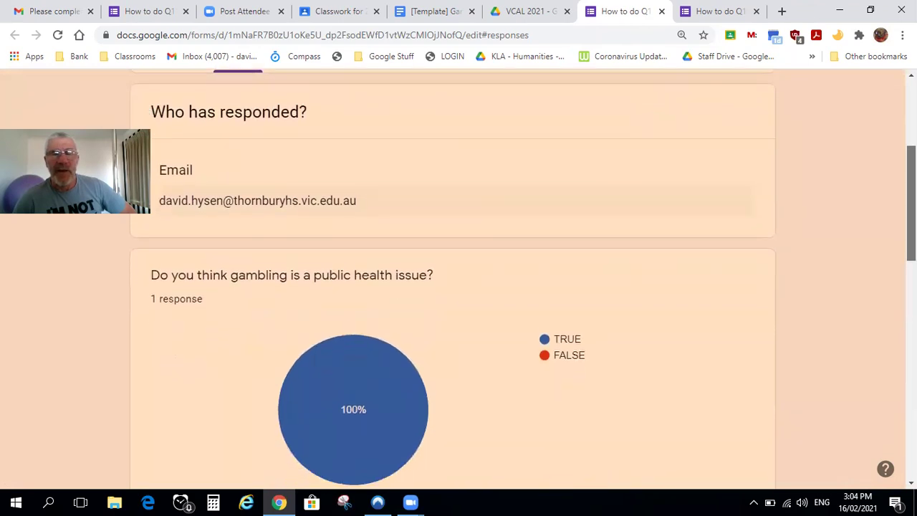
scroll(523, 279, down, 1)
scroll(452, 280, down, 2)
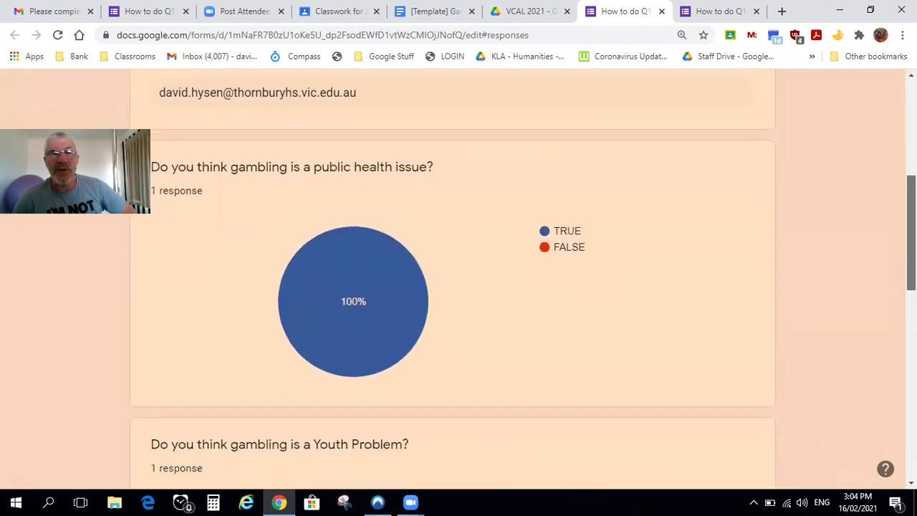
scroll(452, 279, down, 2)
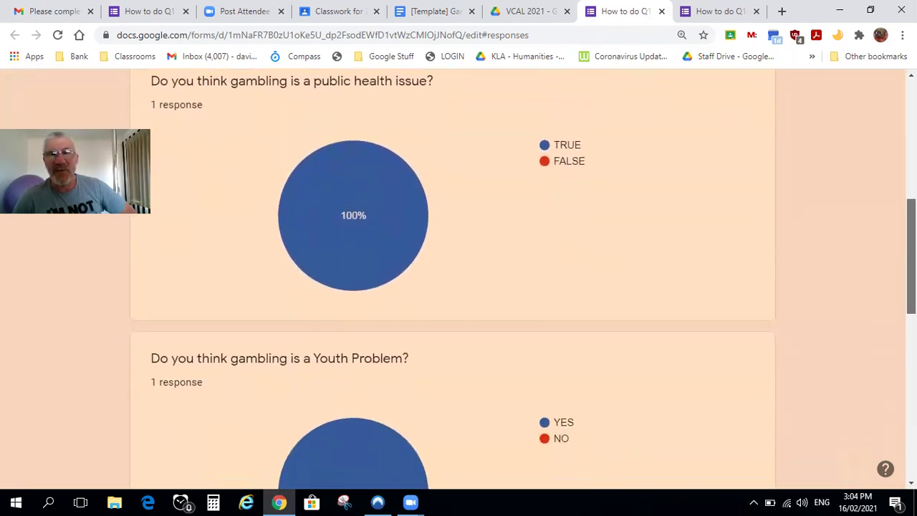
scroll(452, 280, down, 5)
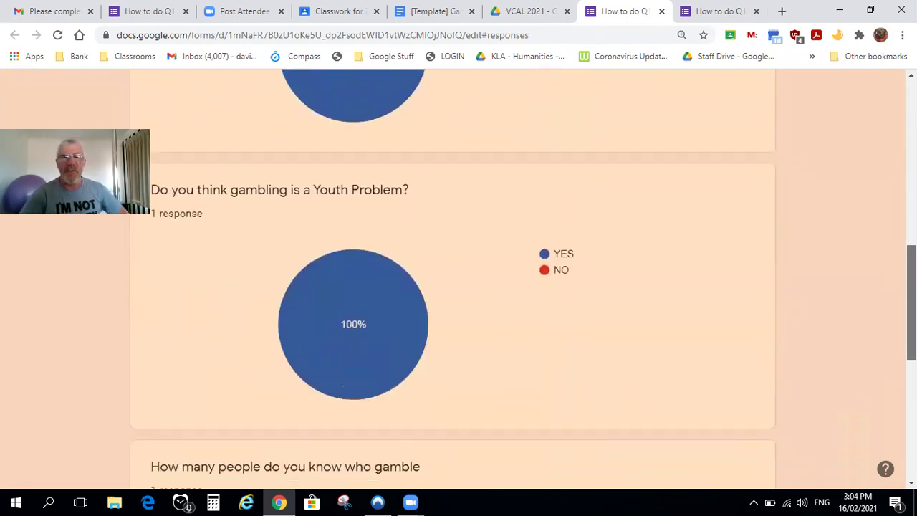
scroll(446, 436, down, 3)
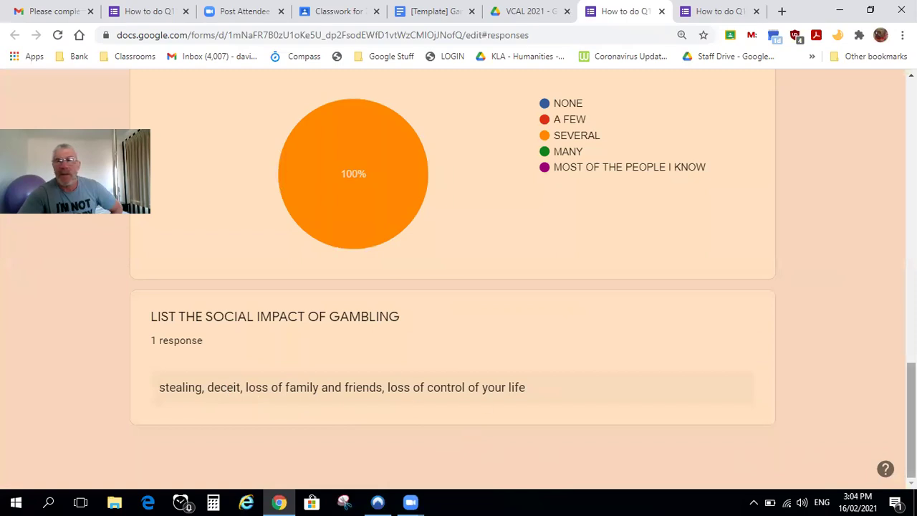
scroll(224, 388, up, 3)
scroll(451, 280, up, 15)
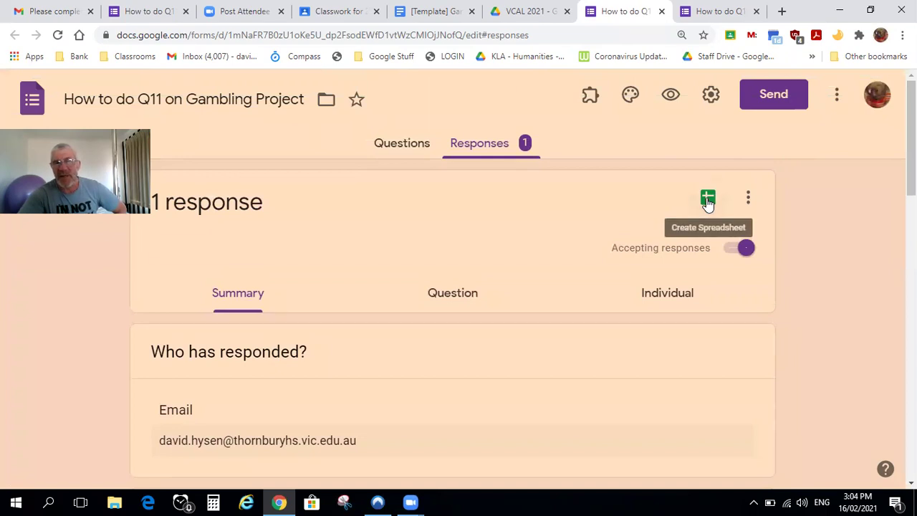
click(708, 199)
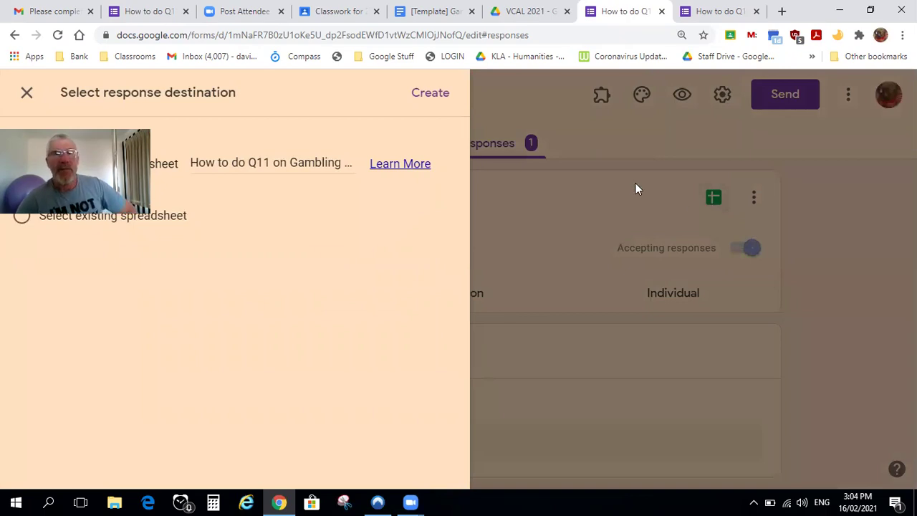
Create the linked 'How to do Q11 on Gambling Project (Responses)' spreadsheet and return to the summary
click(446, 103)
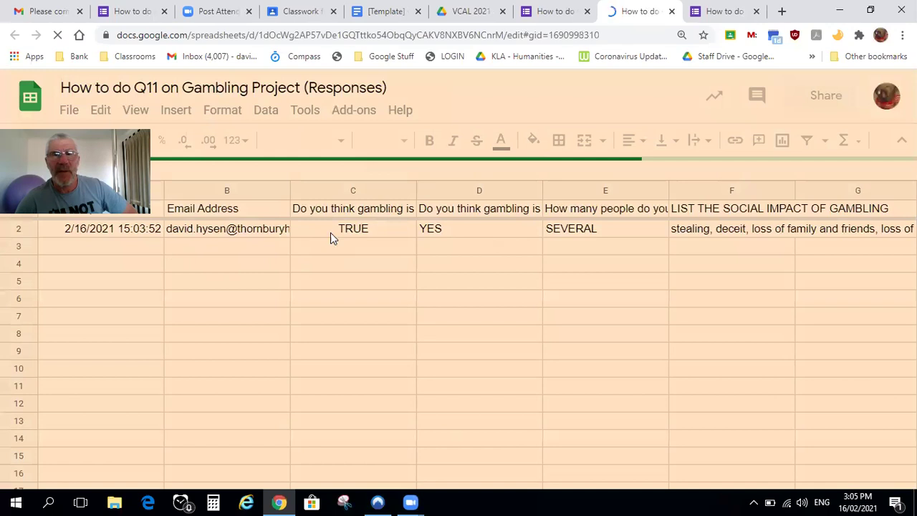
click(560, 13)
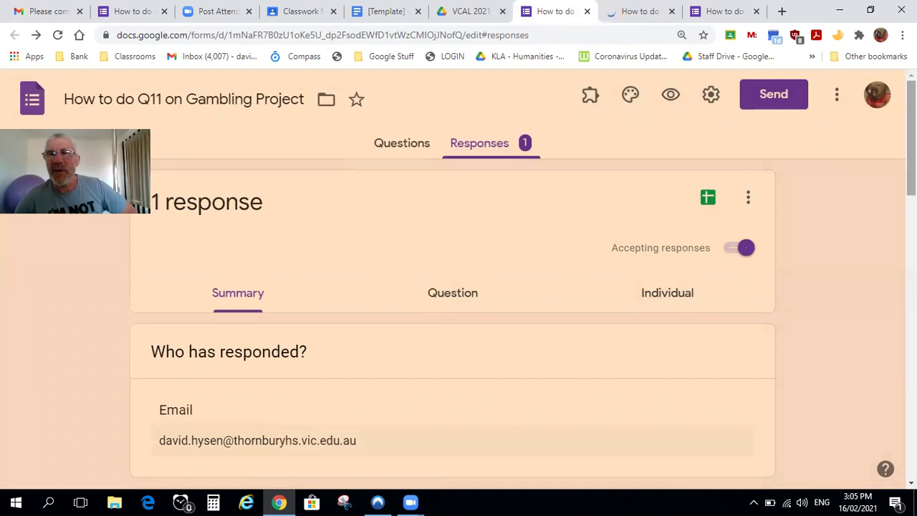
scroll(459, 286, down, 3)
Copy the public health question's 100% TRUE pie chart to the clipboard
scroll(458, 280, down, 1)
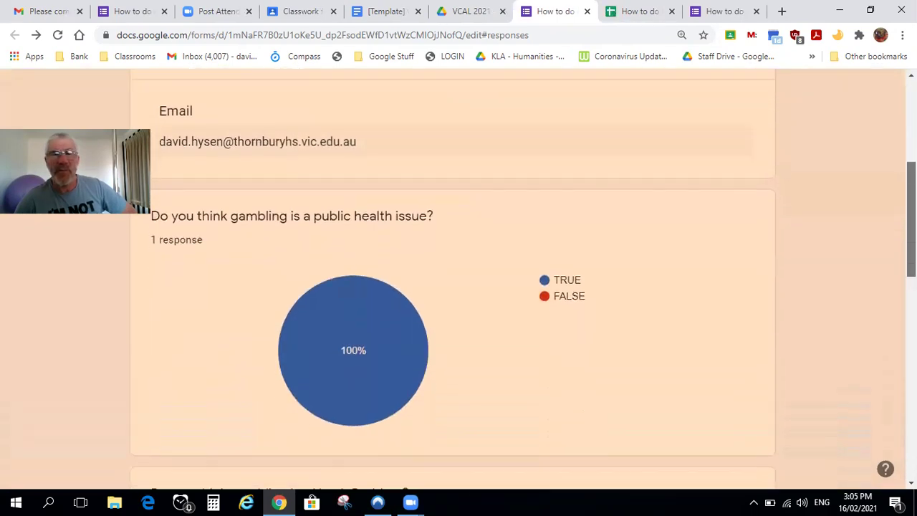
scroll(459, 280, up, 1)
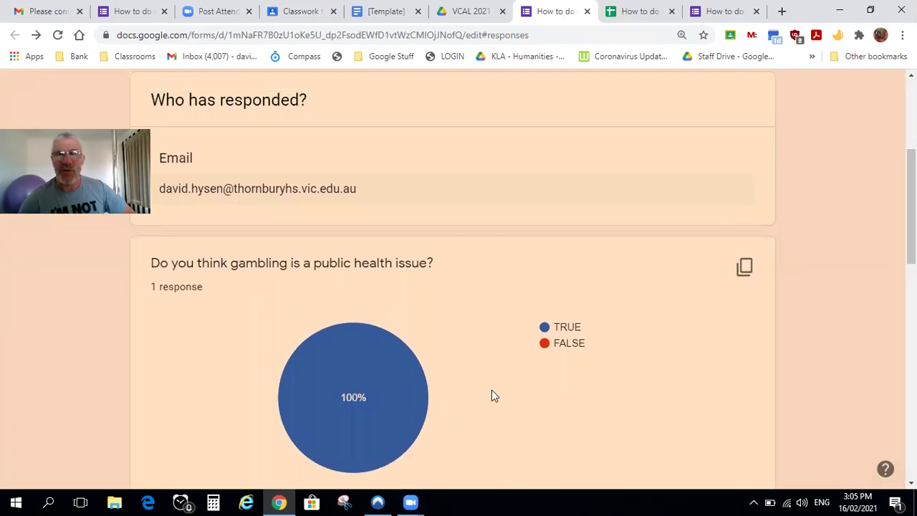
click(745, 269)
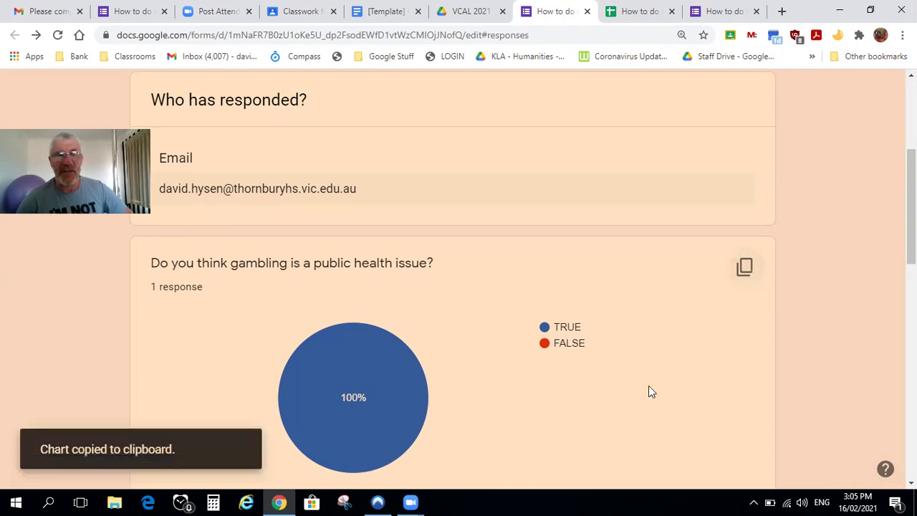
click(343, 501)
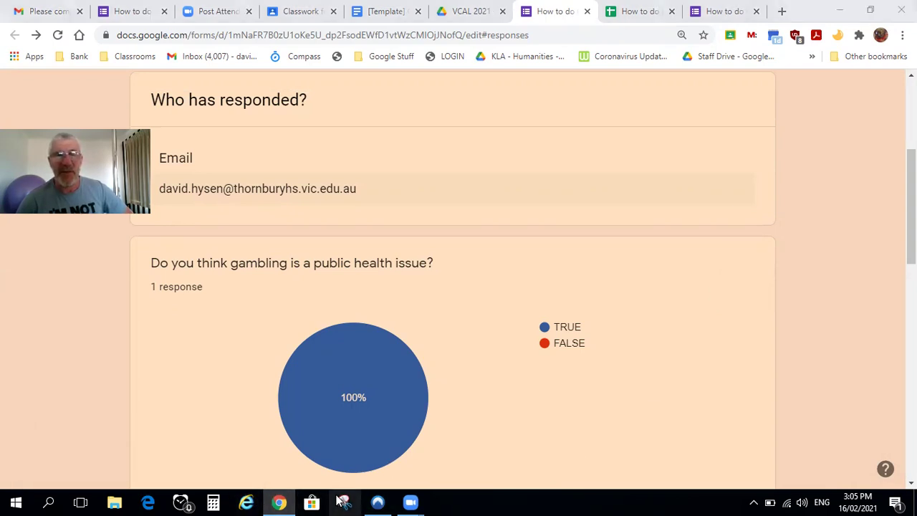
click(460, 439)
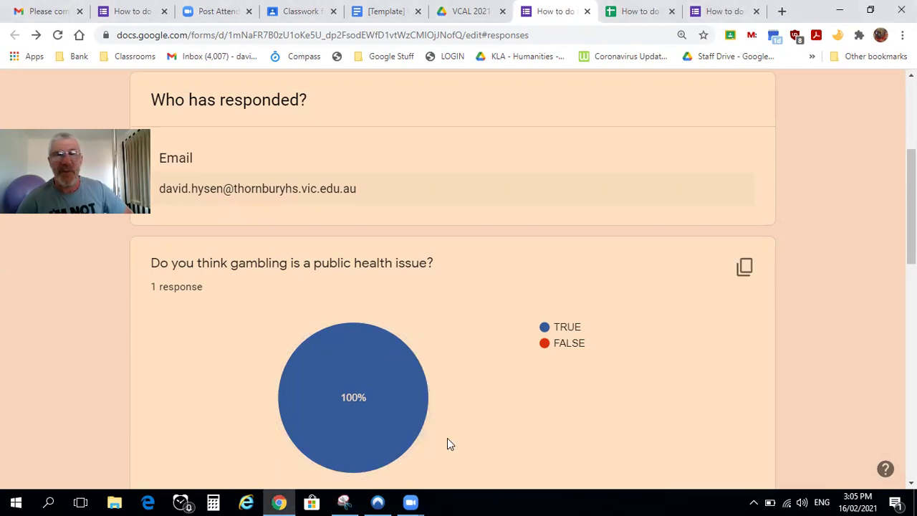
Snip the public health question card together with its 100% TRUE pie chart
drag(144, 245, 617, 471)
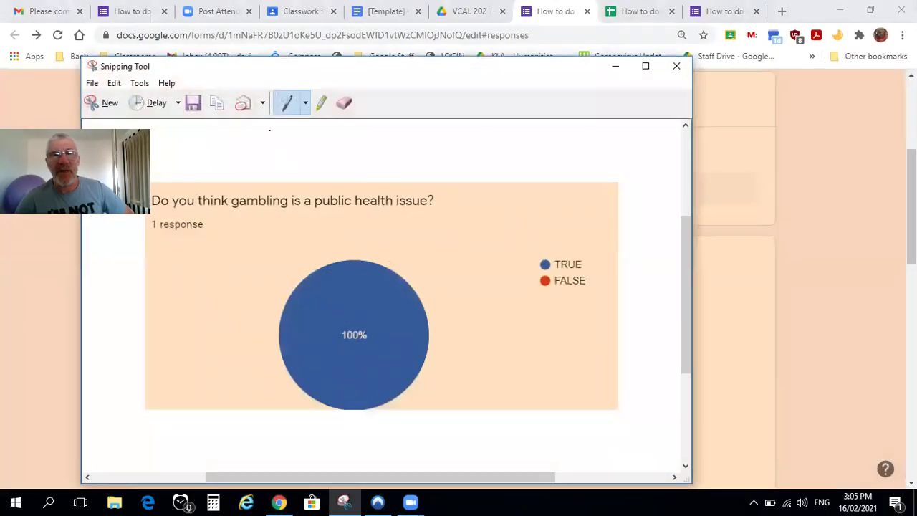
mouse_move(714, 268)
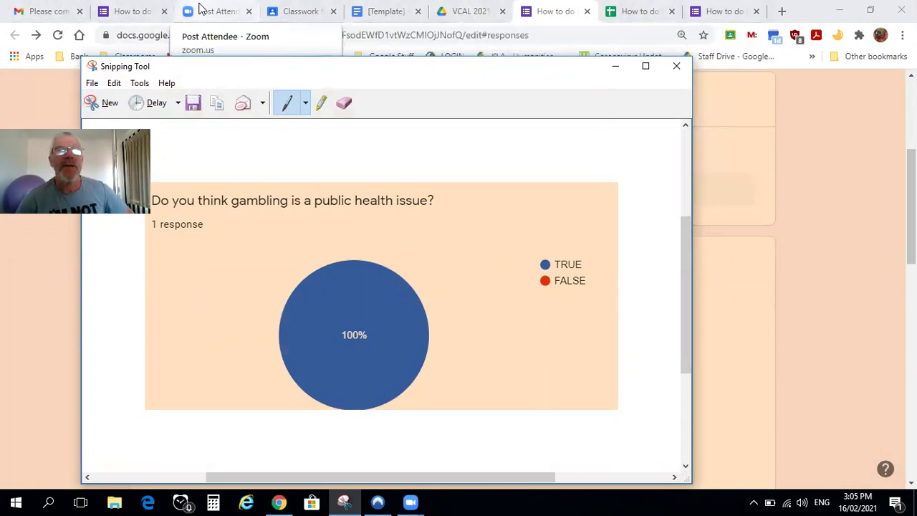
click(146, 13)
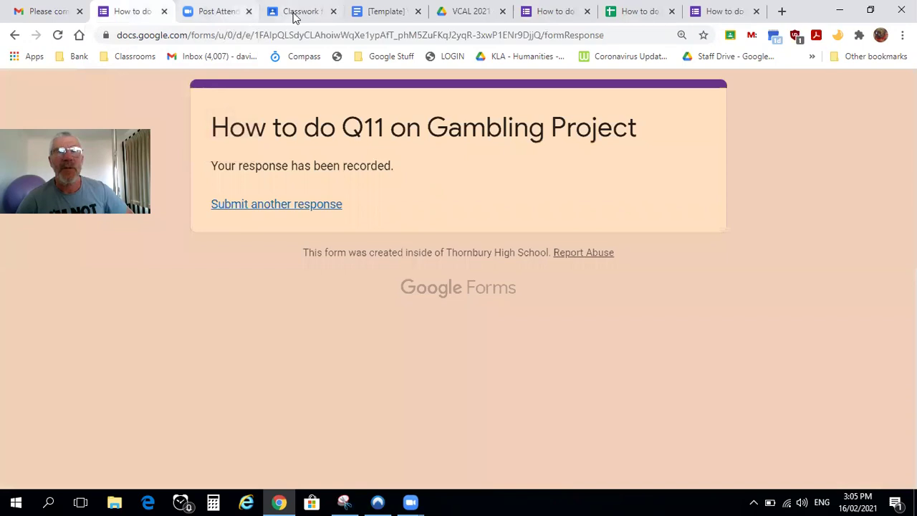
click(299, 13)
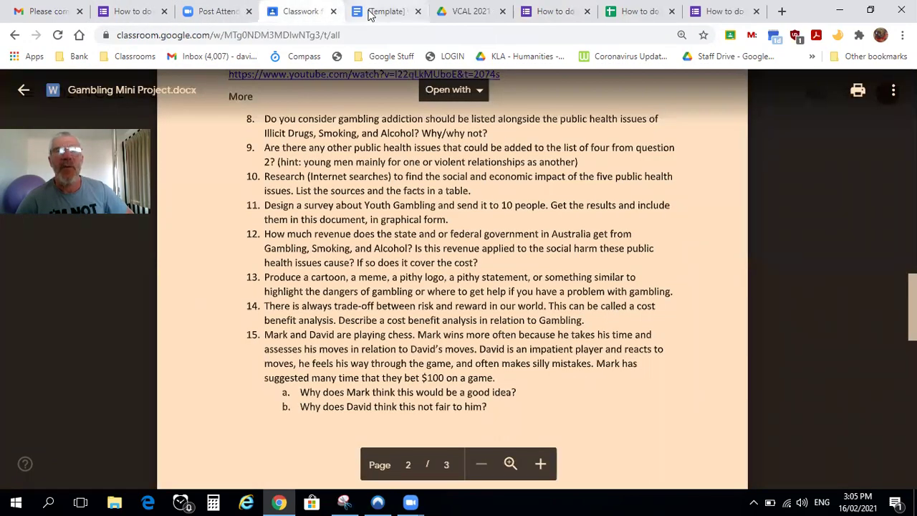
Paste the public health pie chart below question 11 in the Gambling Mini Project template
click(369, 13)
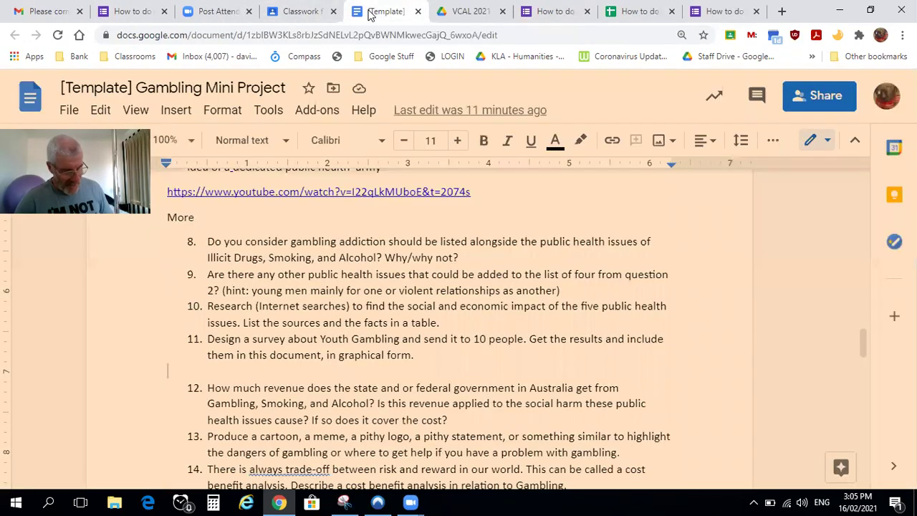
key(ctrl+v)
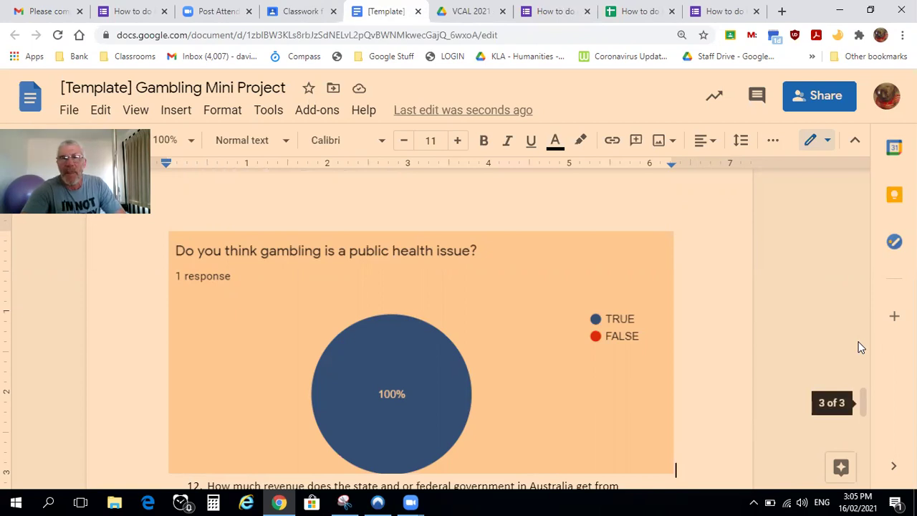
click(564, 16)
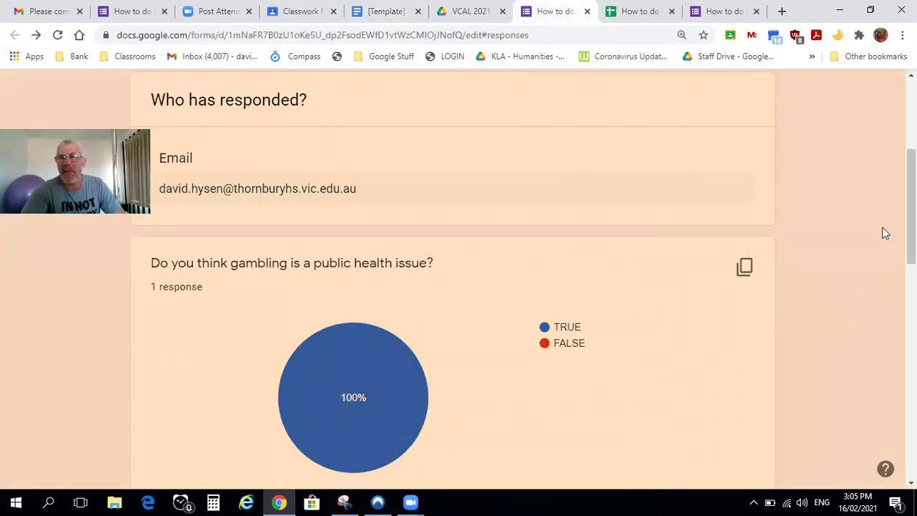
Glance over the responses and share-link form tabs, then return to the VCAL 2021 Drive folder
scroll(910, 208, up, 4)
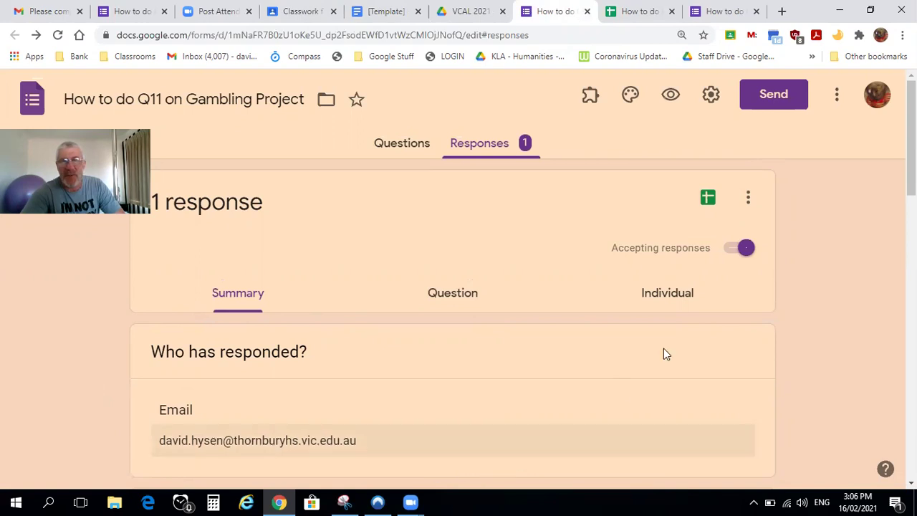
scroll(560, 177, down, 1)
scroll(559, 176, up, 1)
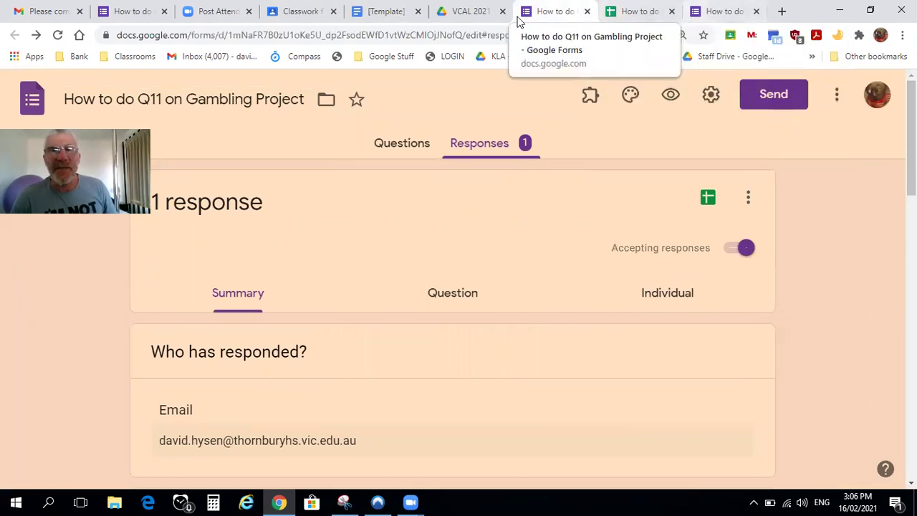
click(706, 13)
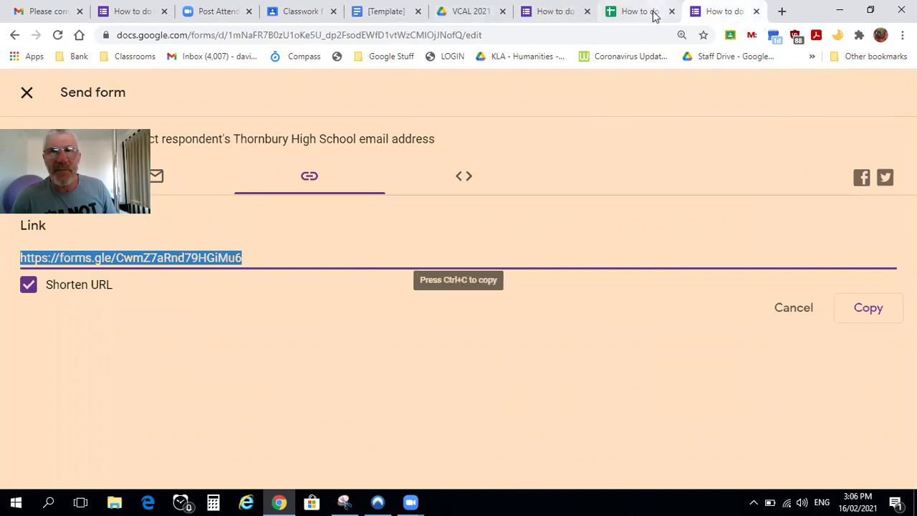
click(564, 12)
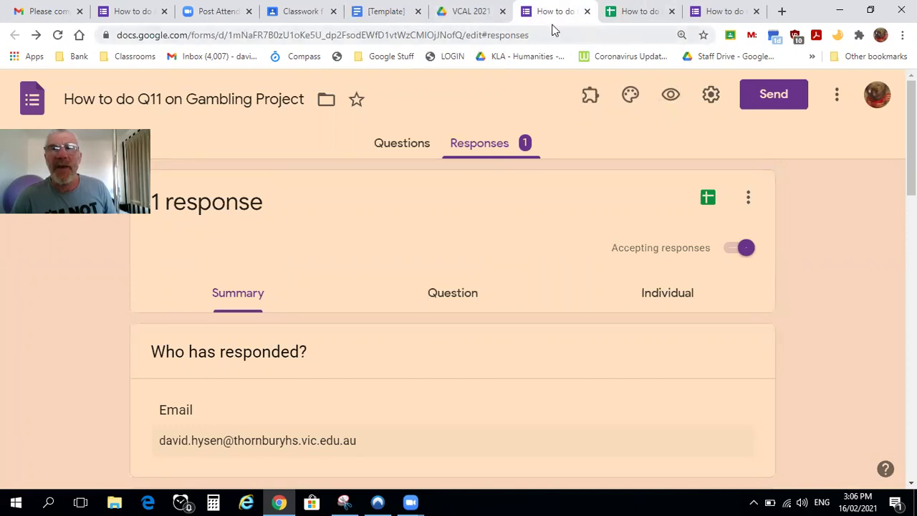
click(479, 13)
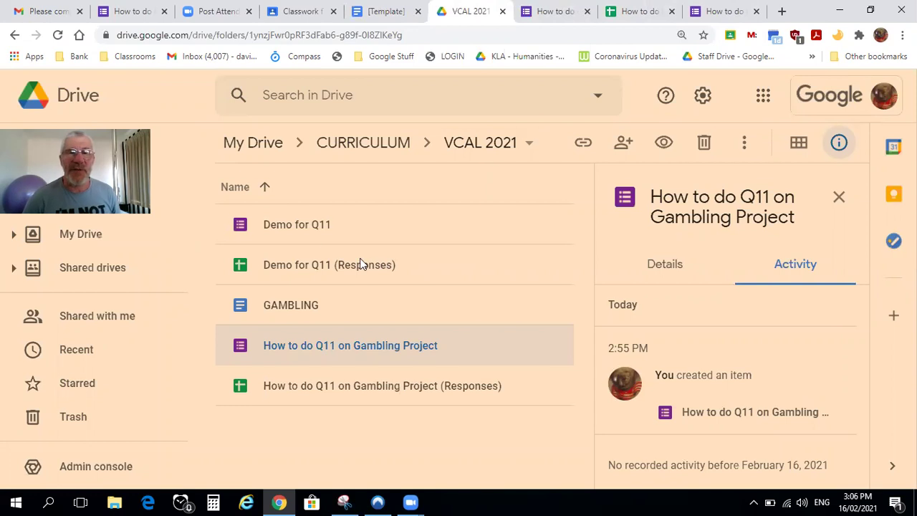
Open Demo for Q11 from Drive and scroll its 6-response summary, with 5 answering FALSE
double_click(288, 223)
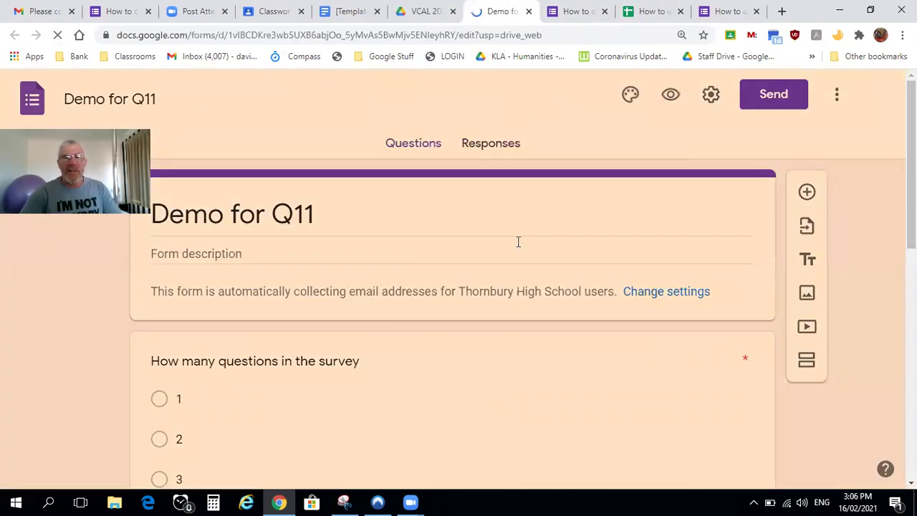
click(491, 147)
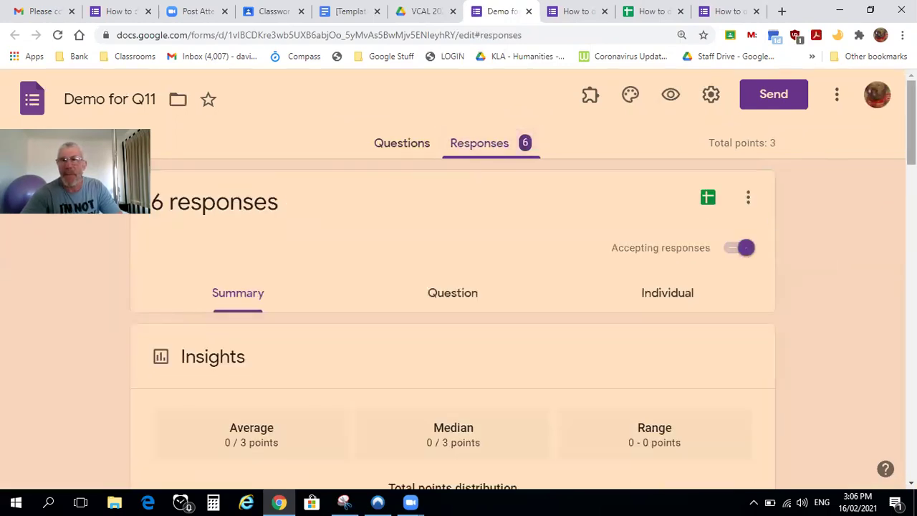
scroll(458, 286, down, 3)
scroll(458, 287, down, 5)
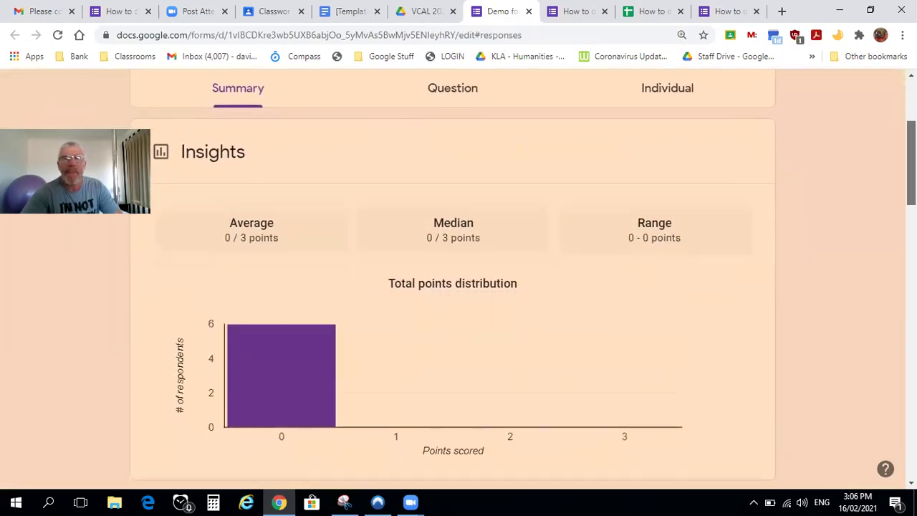
scroll(459, 287, down, 2)
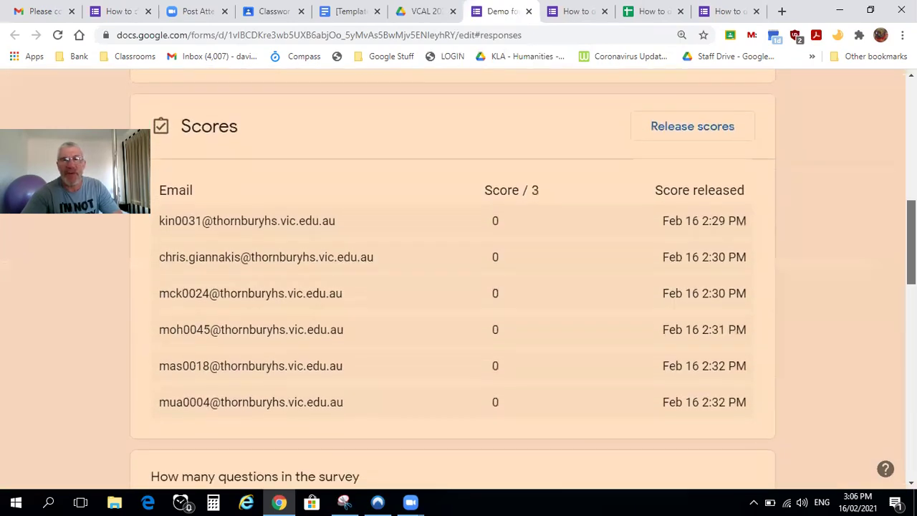
scroll(459, 287, down, 2)
scroll(459, 287, up, 3)
scroll(684, 208, down, 1)
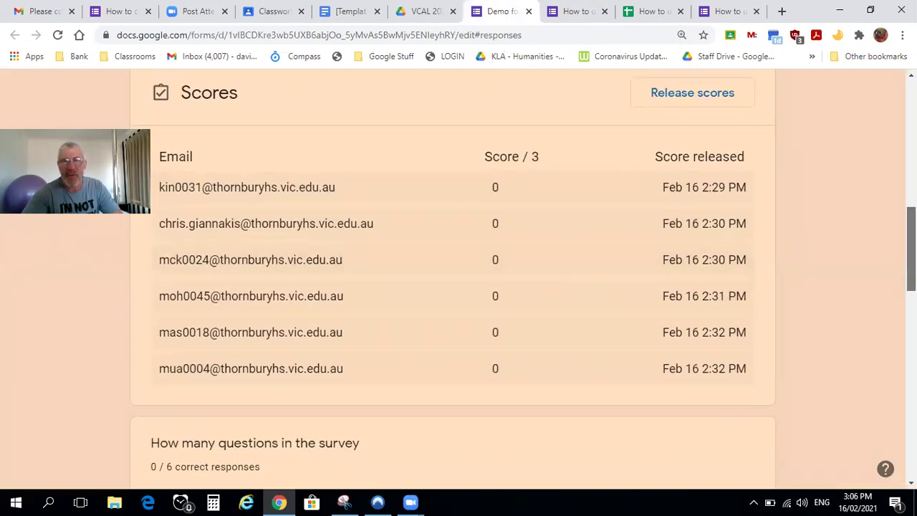
scroll(459, 286, down, 3)
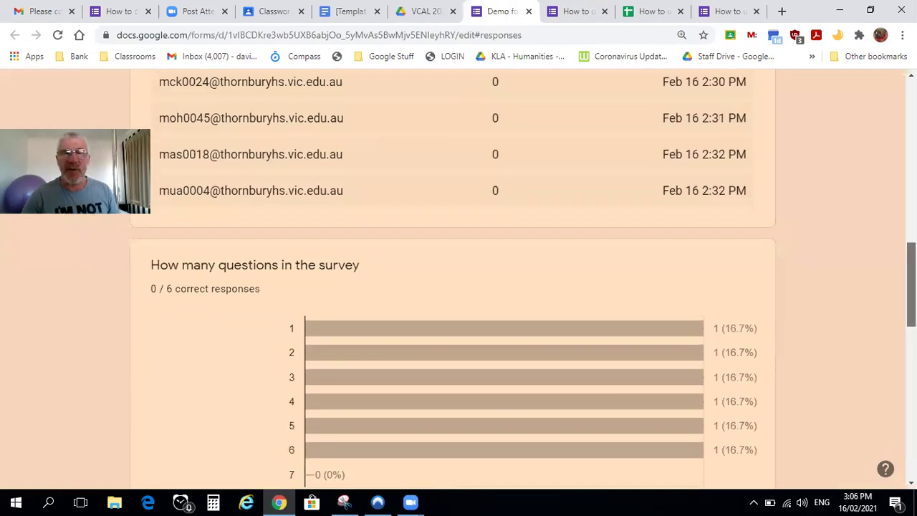
scroll(459, 287, down, 1)
scroll(458, 287, down, 4)
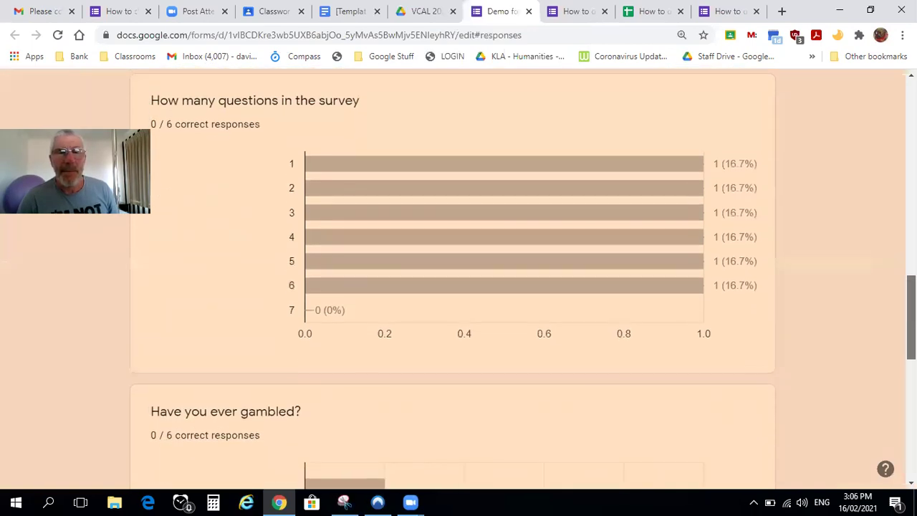
scroll(459, 287, down, 5)
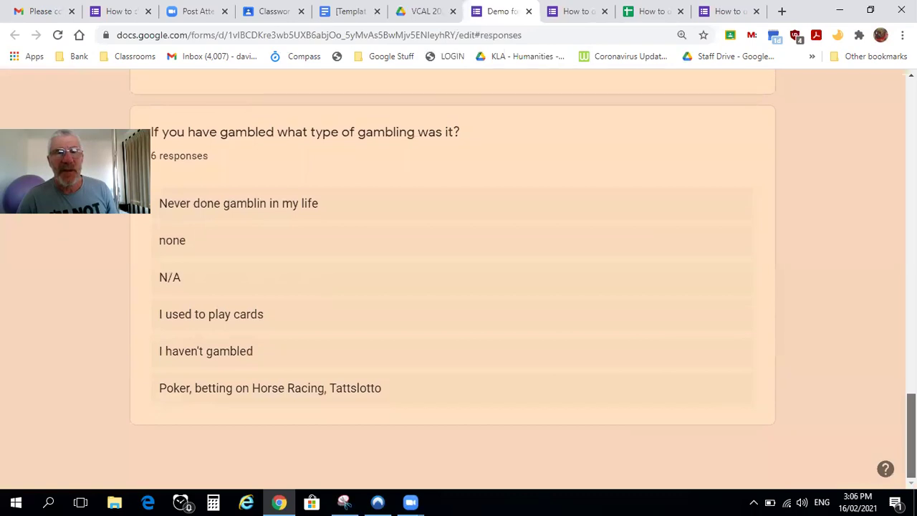
scroll(713, 480, up, 1)
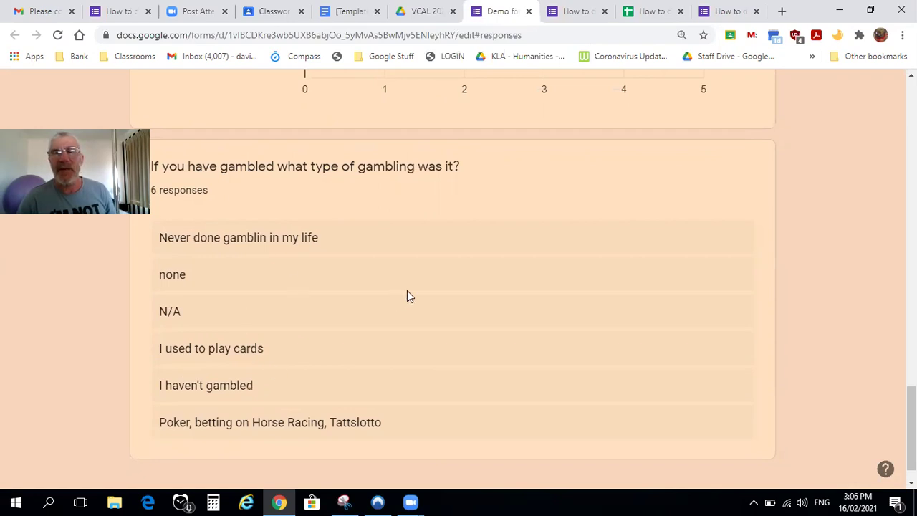
Open the How to do Q11 and Demo for Q11 response spreadsheets to check them
click(640, 12)
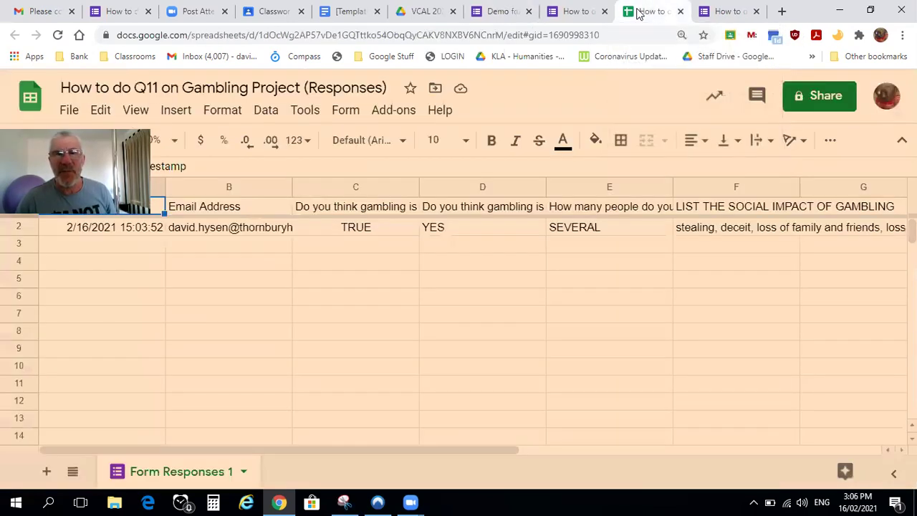
click(561, 12)
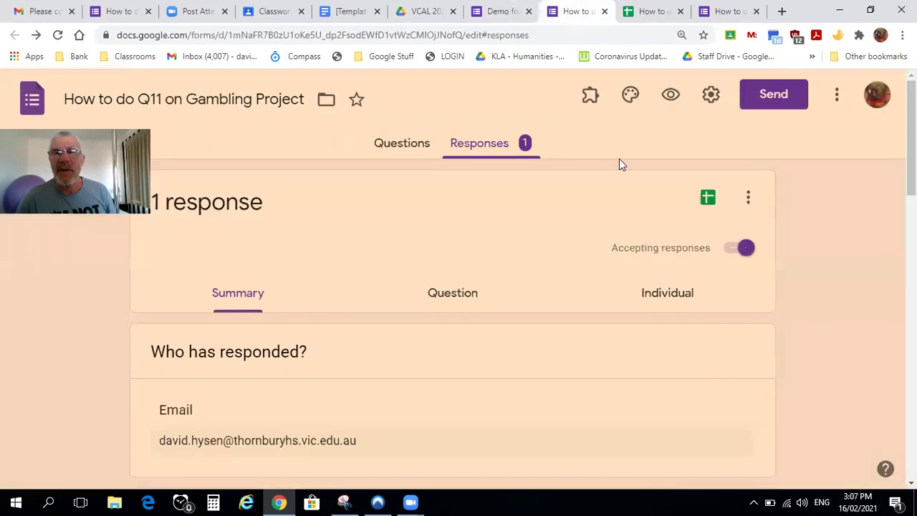
click(703, 206)
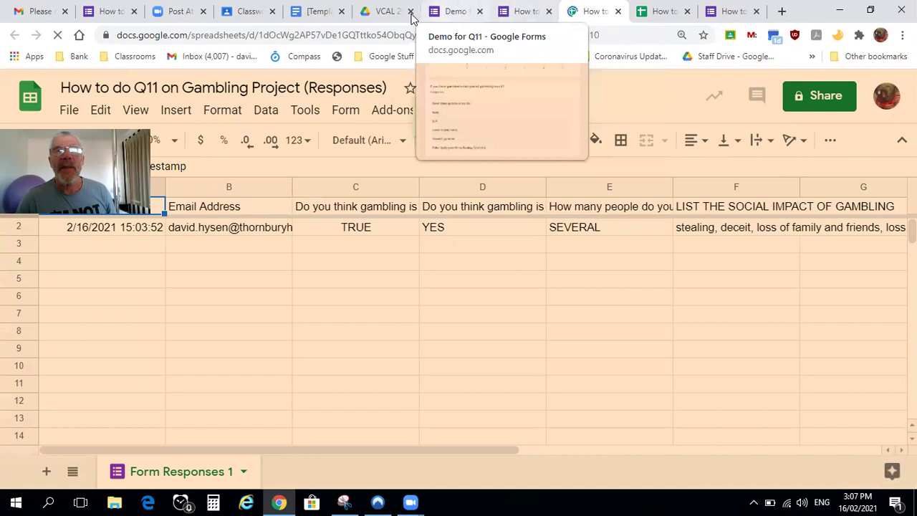
click(385, 12)
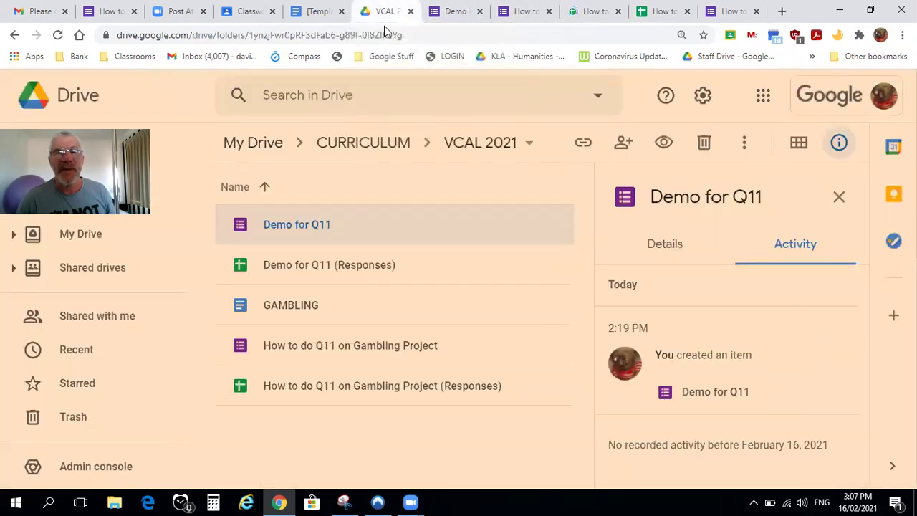
double_click(324, 268)
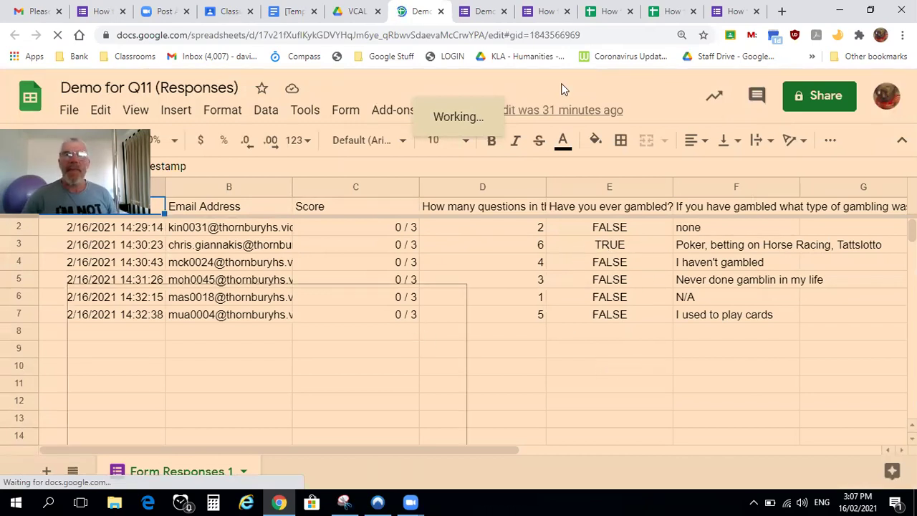
Close the Demo for Q11 spreadsheet and leftover Sheets and form tabs, landing on the Zoom page
click(441, 11)
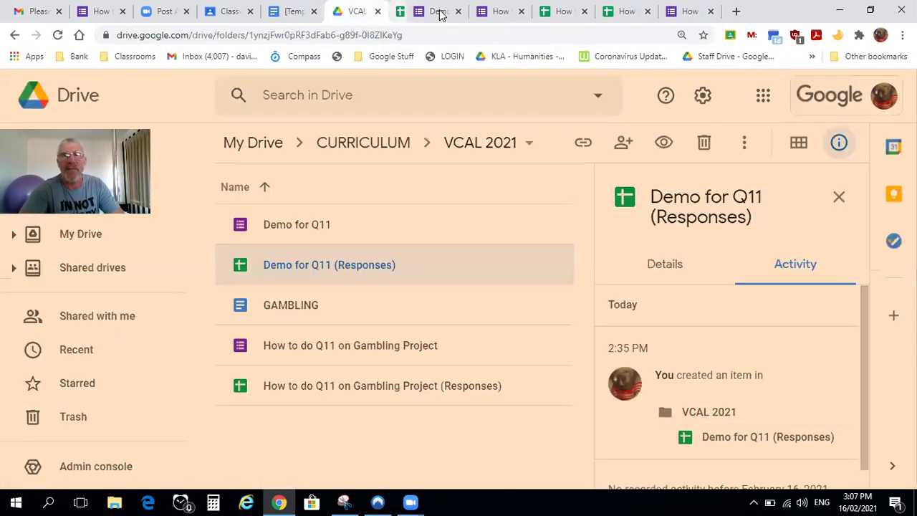
click(567, 12)
click(567, 12)
click(567, 12)
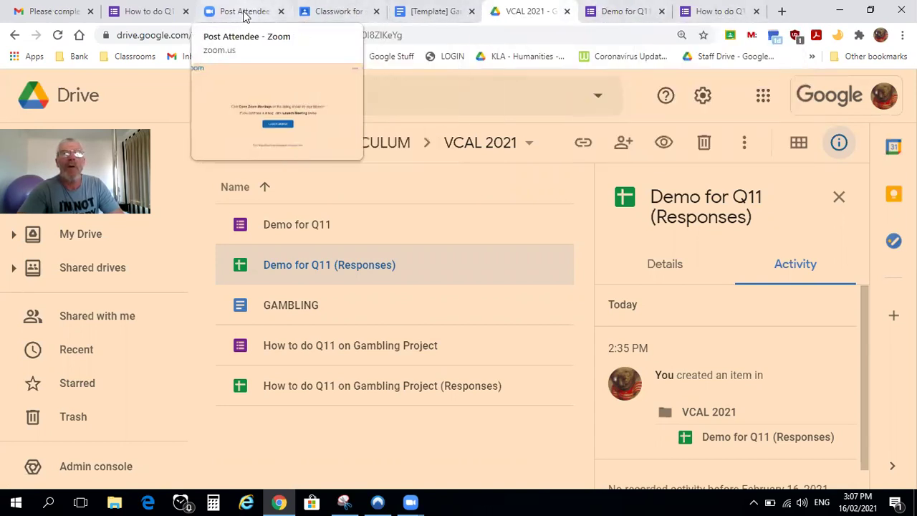
click(245, 16)
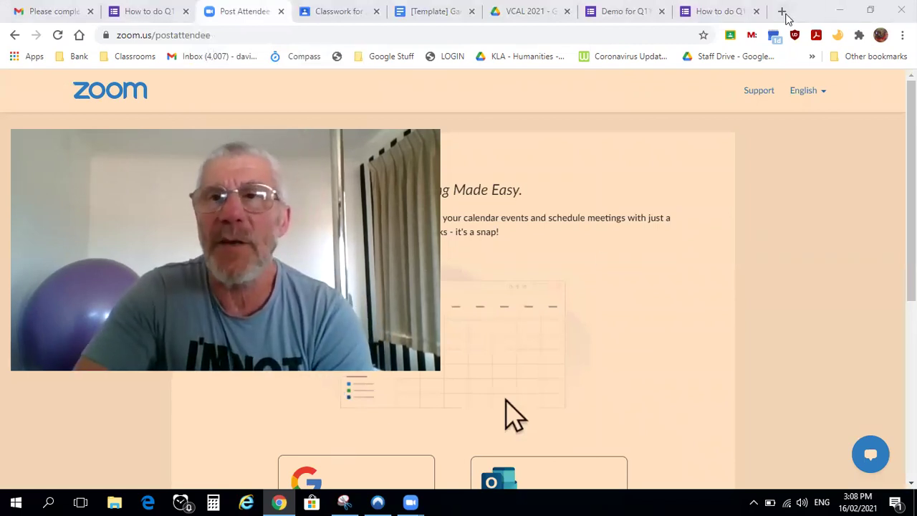
Close the Q11 forms, Drive, template document, VCAL classwork, Zoom and Gmail tabs in Chrome
click(756, 11)
click(757, 11)
click(757, 12)
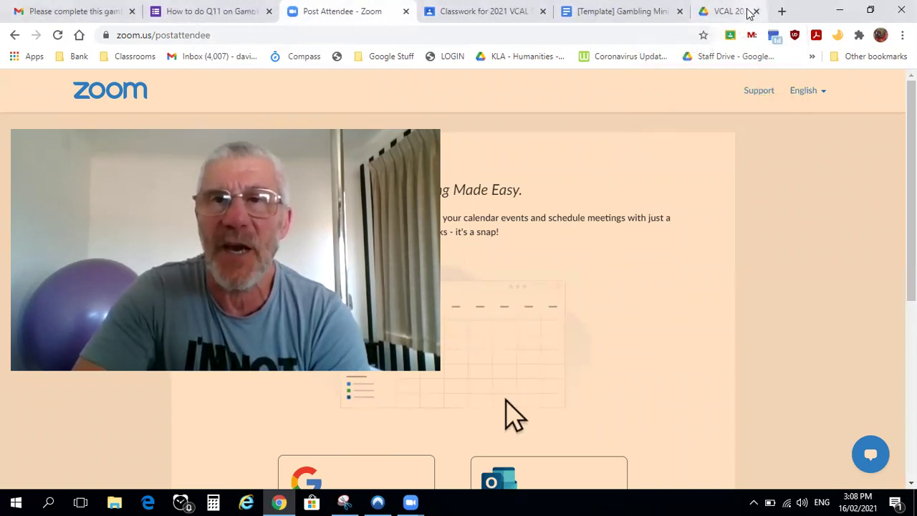
click(756, 11)
click(656, 11)
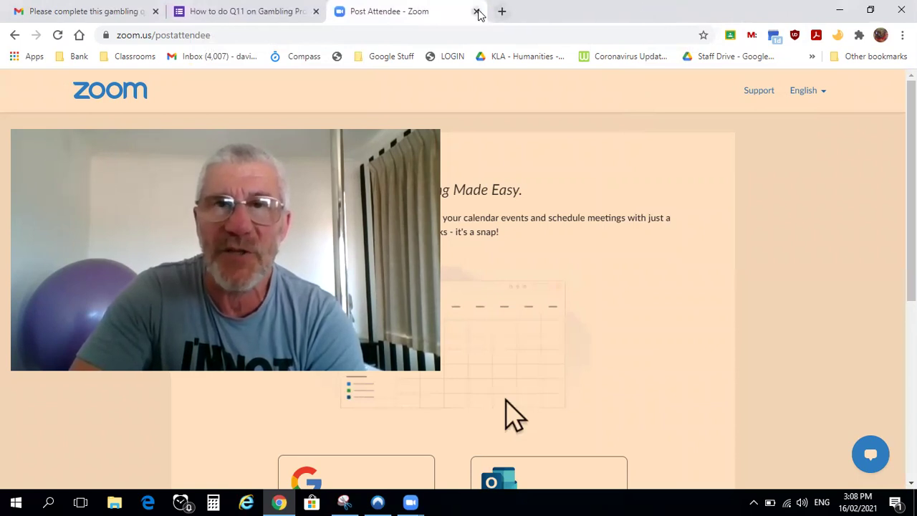
click(477, 12)
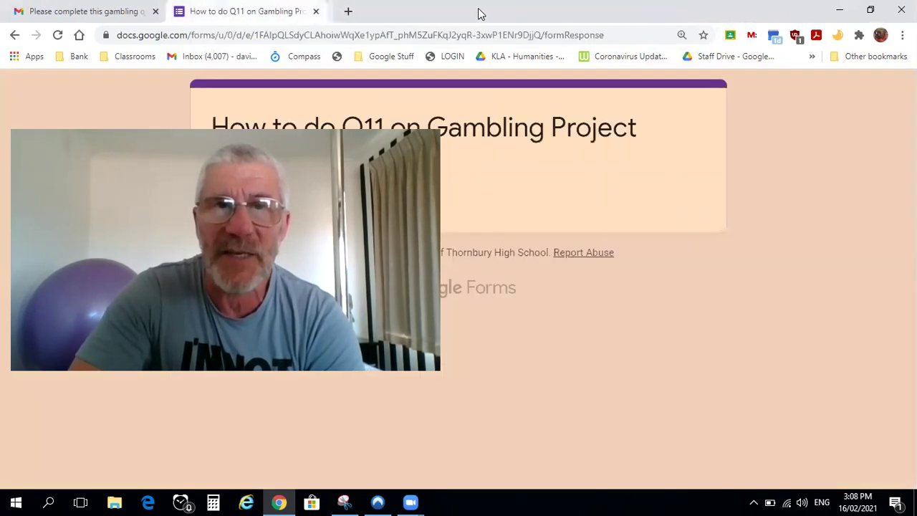
click(315, 12)
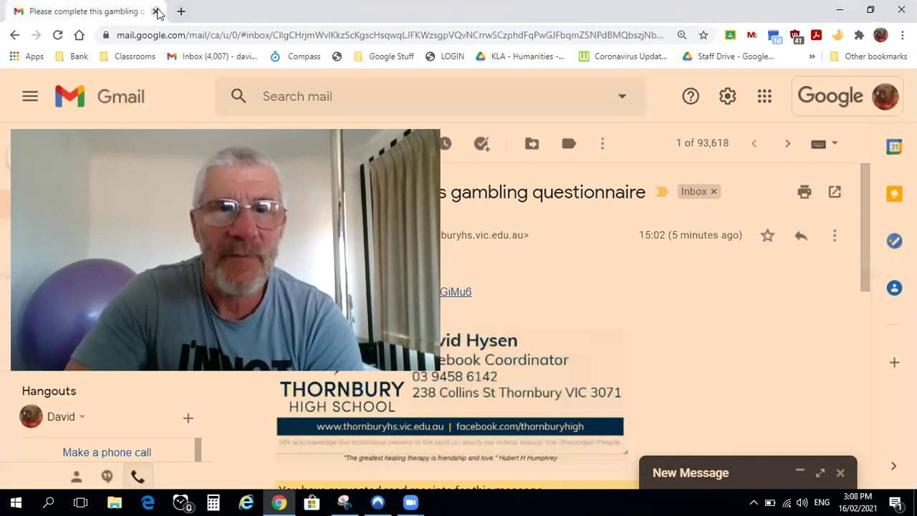
click(155, 11)
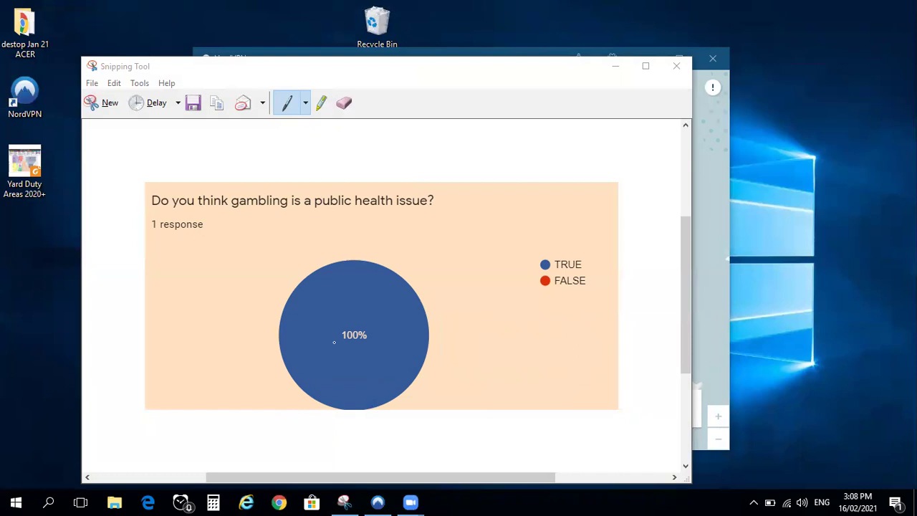
Bring NordVPN forward and dismiss its Australia connection options without connecting
click(377, 501)
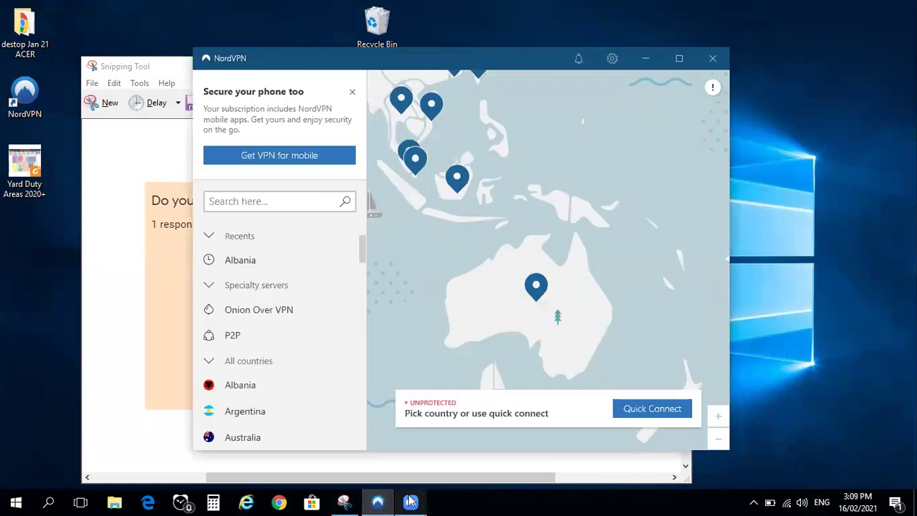
mouse_move(410, 501)
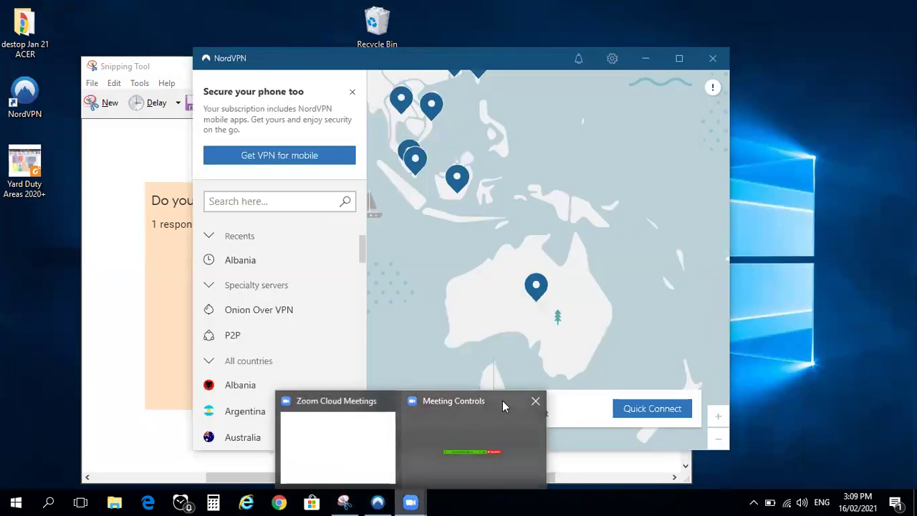
click(350, 437)
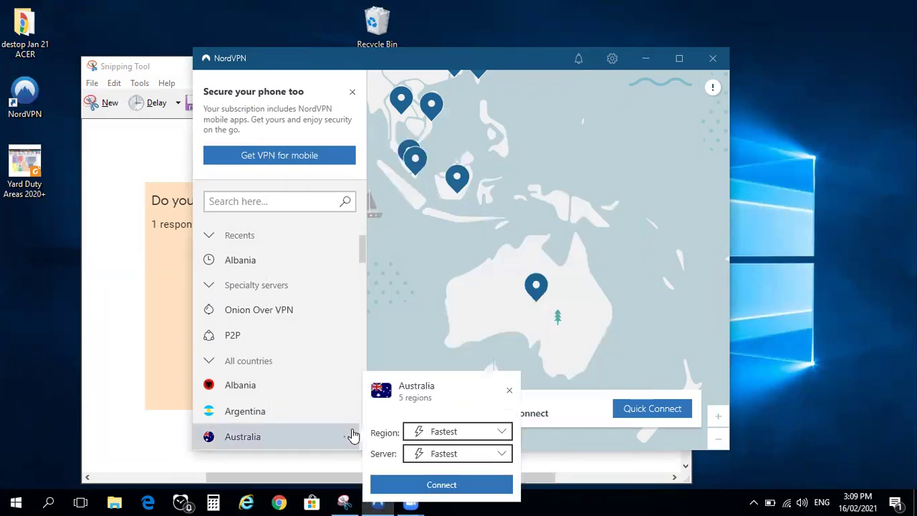
click(423, 502)
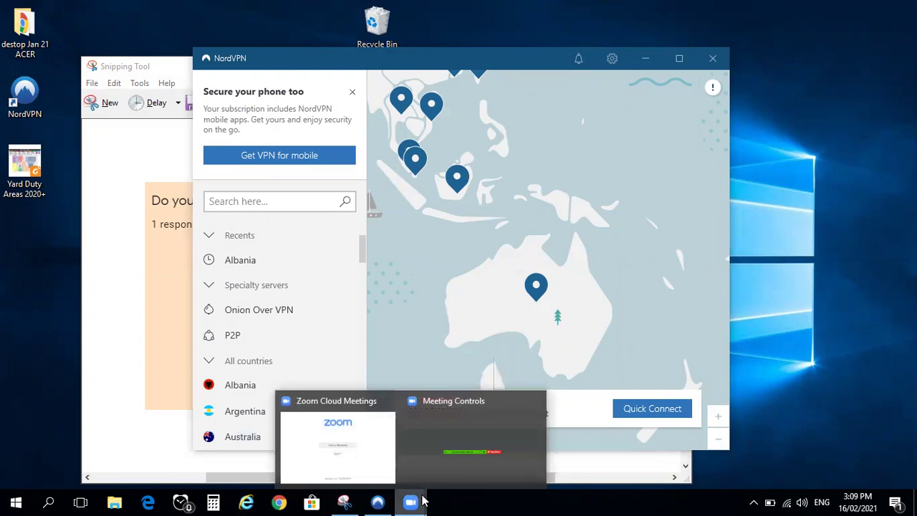
Bring the Zoom Cloud Meetings window to the front from its taskbar preview
click(464, 445)
mouse_move(412, 502)
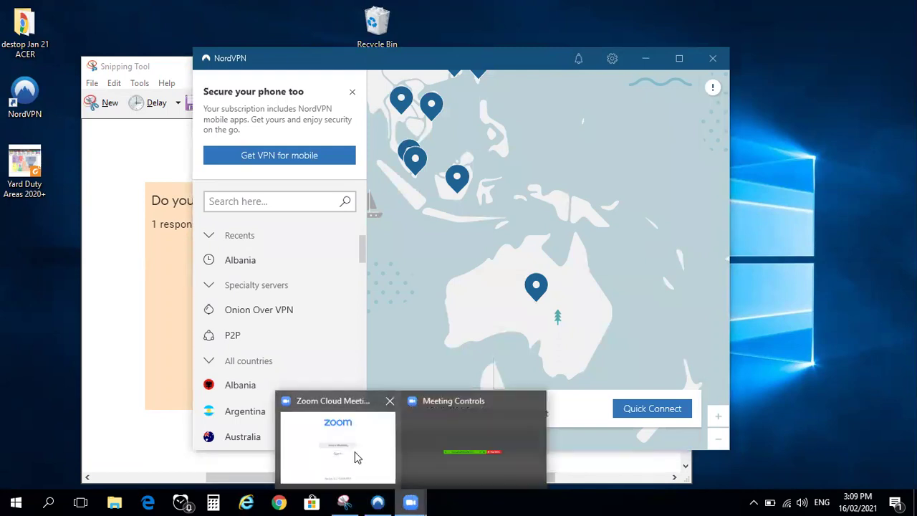
click(353, 450)
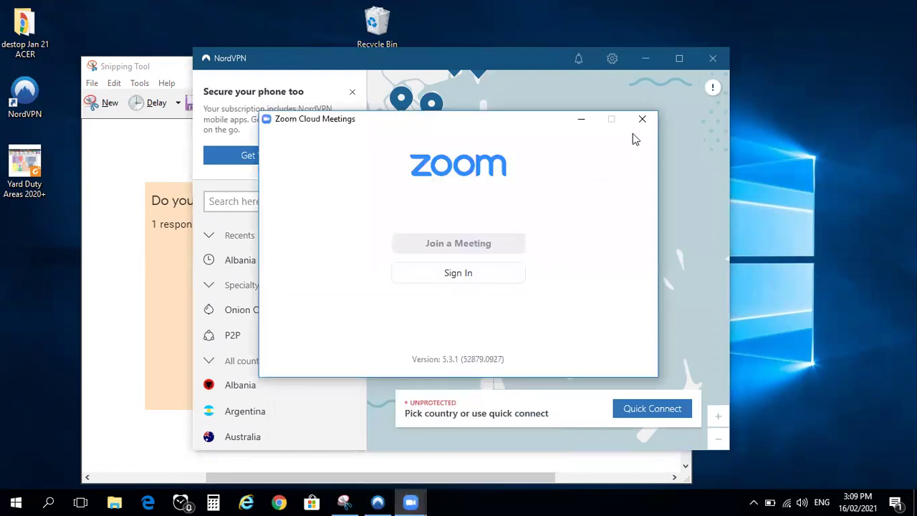